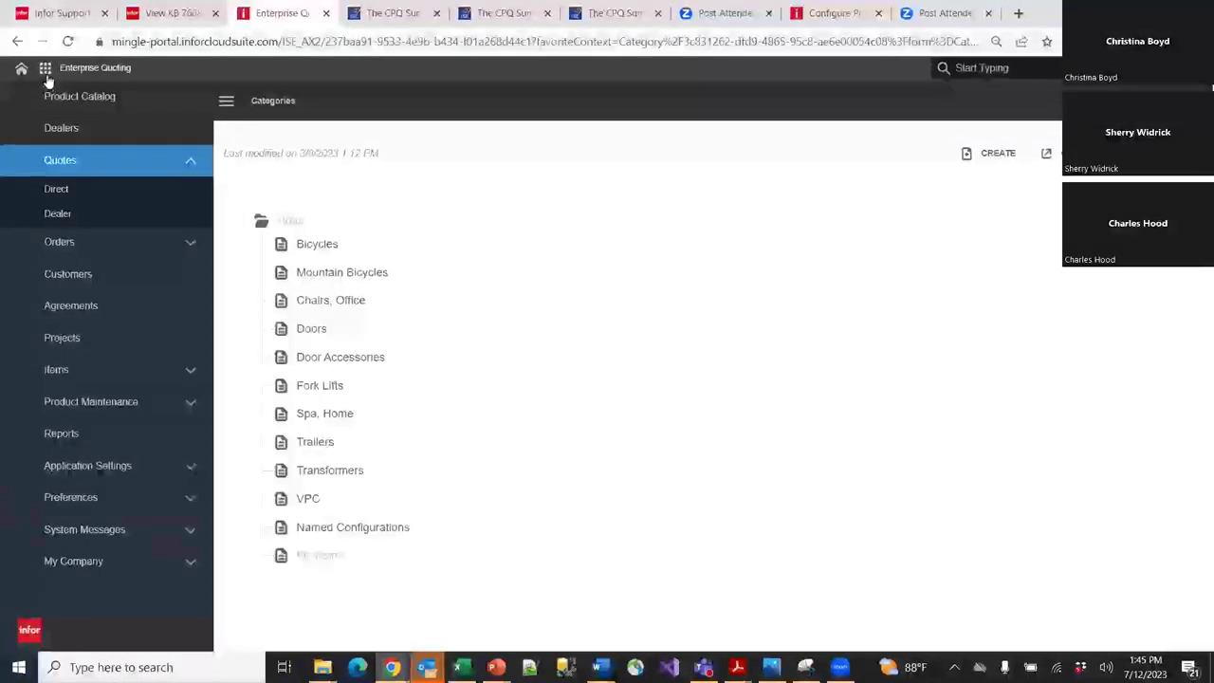
# Open the 2023 Summer Journey homepage and look over its welcome banner, announcements and Customer Service links.
pyautogui.click(44, 67)
pyautogui.click(73, 136)
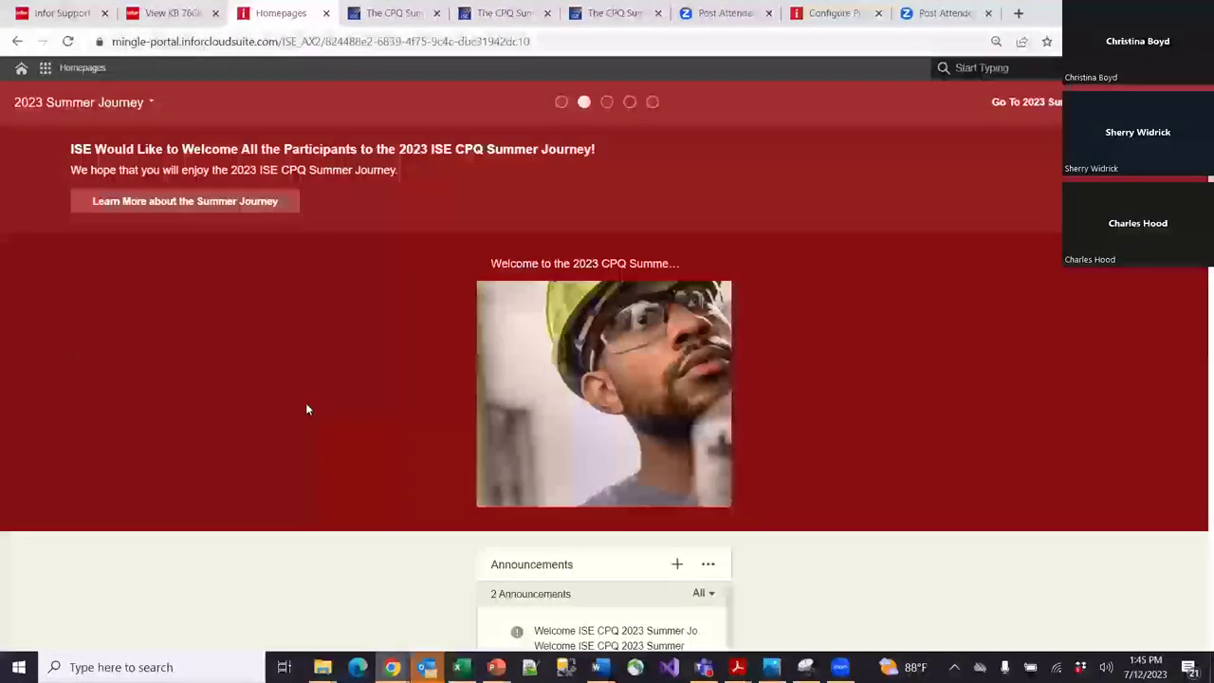
pyautogui.scroll(-2, 330, 493)
pyautogui.scroll(-1, 329, 499)
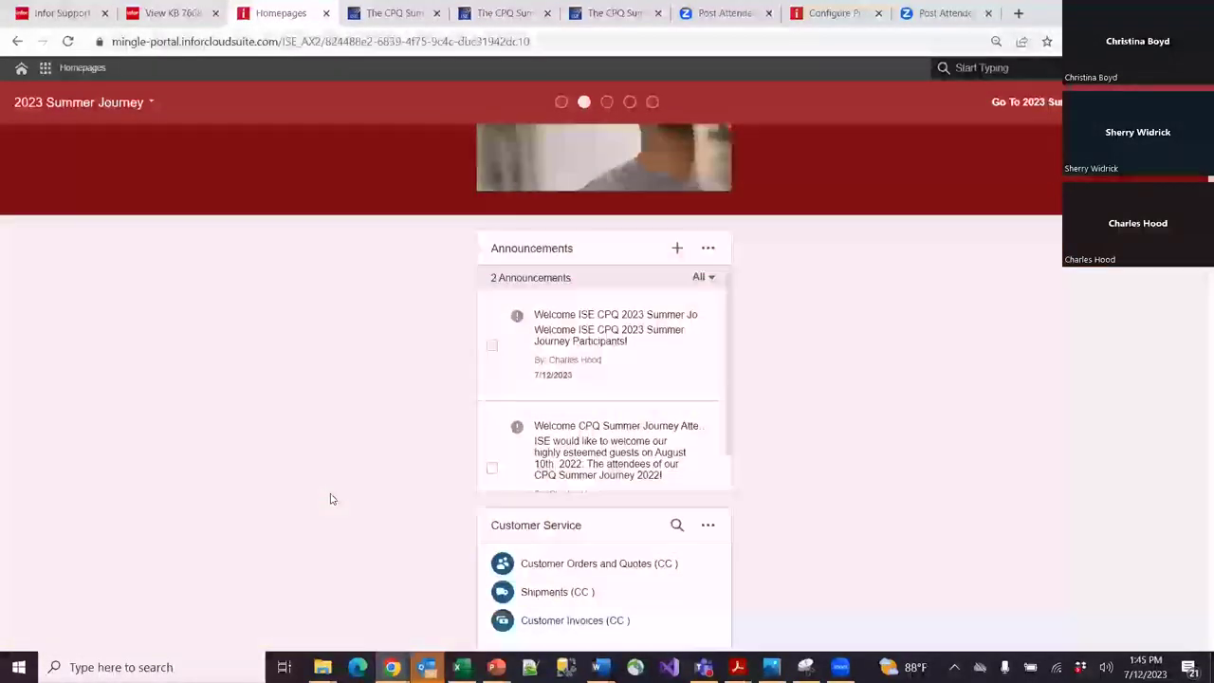
pyautogui.scroll(3, 330, 495)
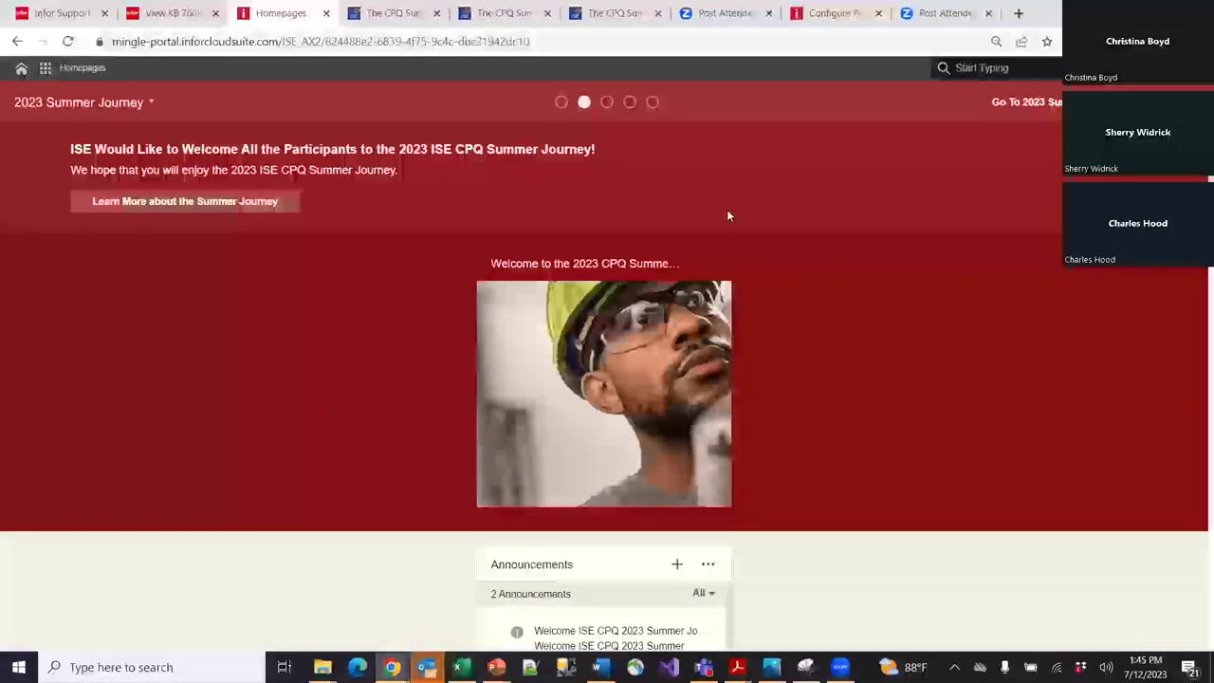
pyautogui.scroll(-8, 406, 290)
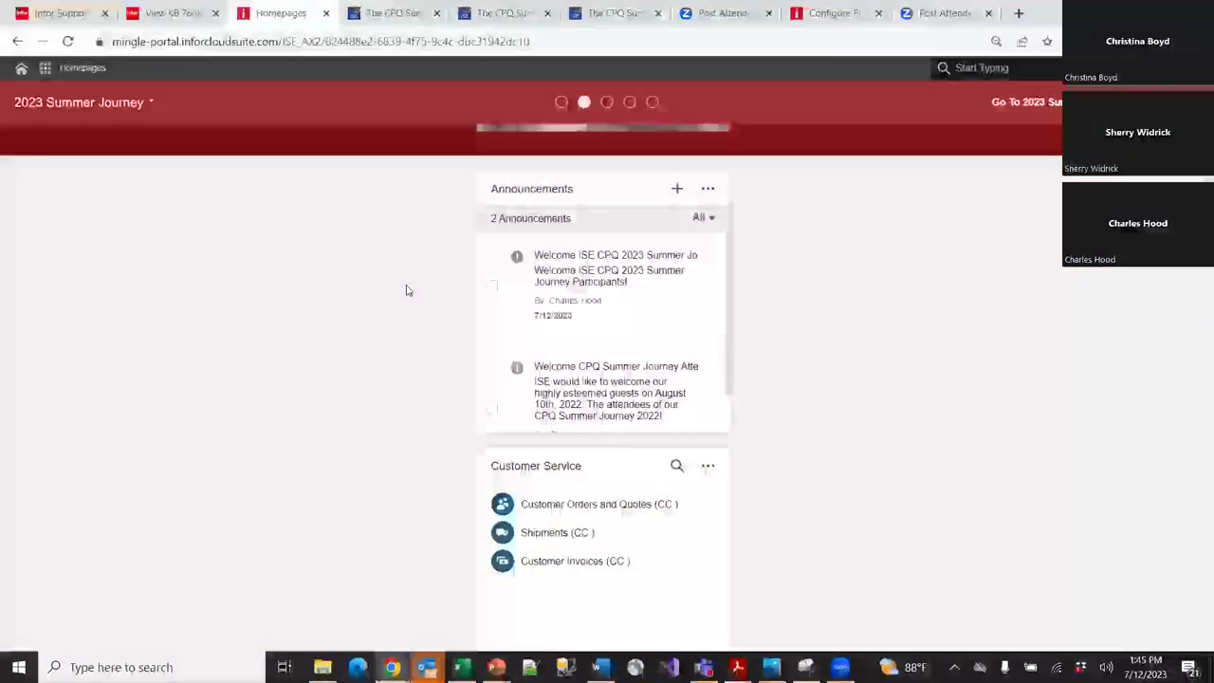
pyautogui.scroll(-6, 407, 288)
pyautogui.scroll(10, 701, 354)
pyautogui.scroll(5, 702, 355)
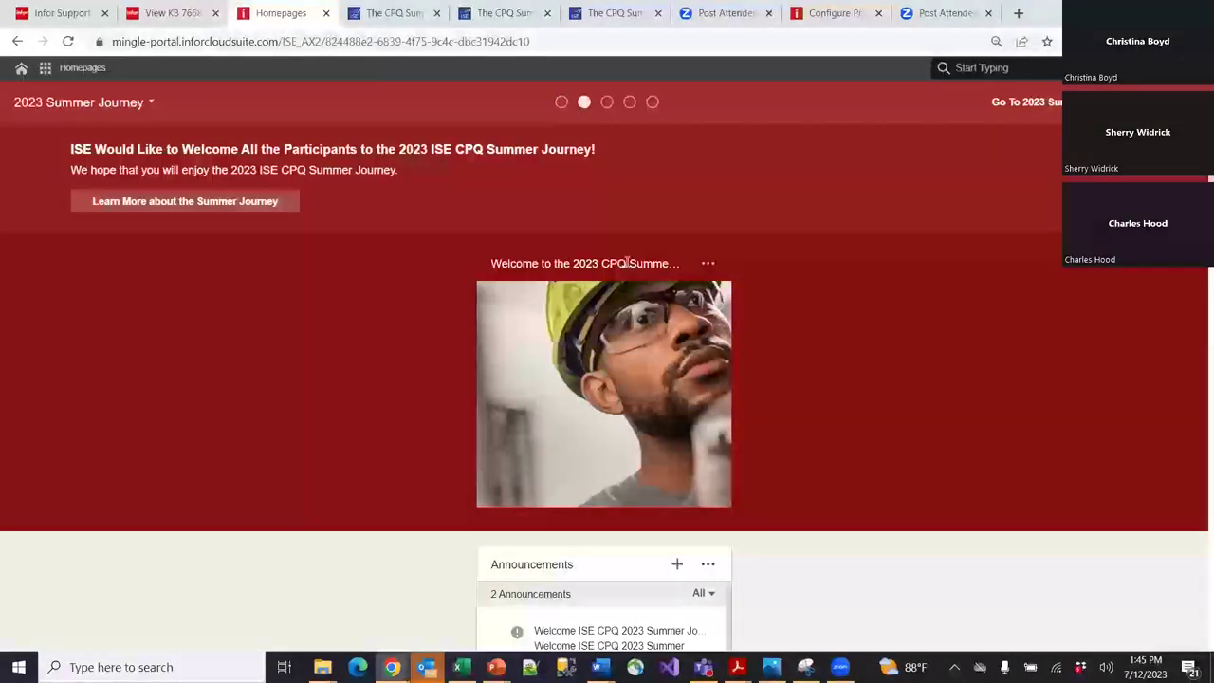
# Switch to Enterprise Quoting and create a new direct quote.
pyautogui.click(44, 68)
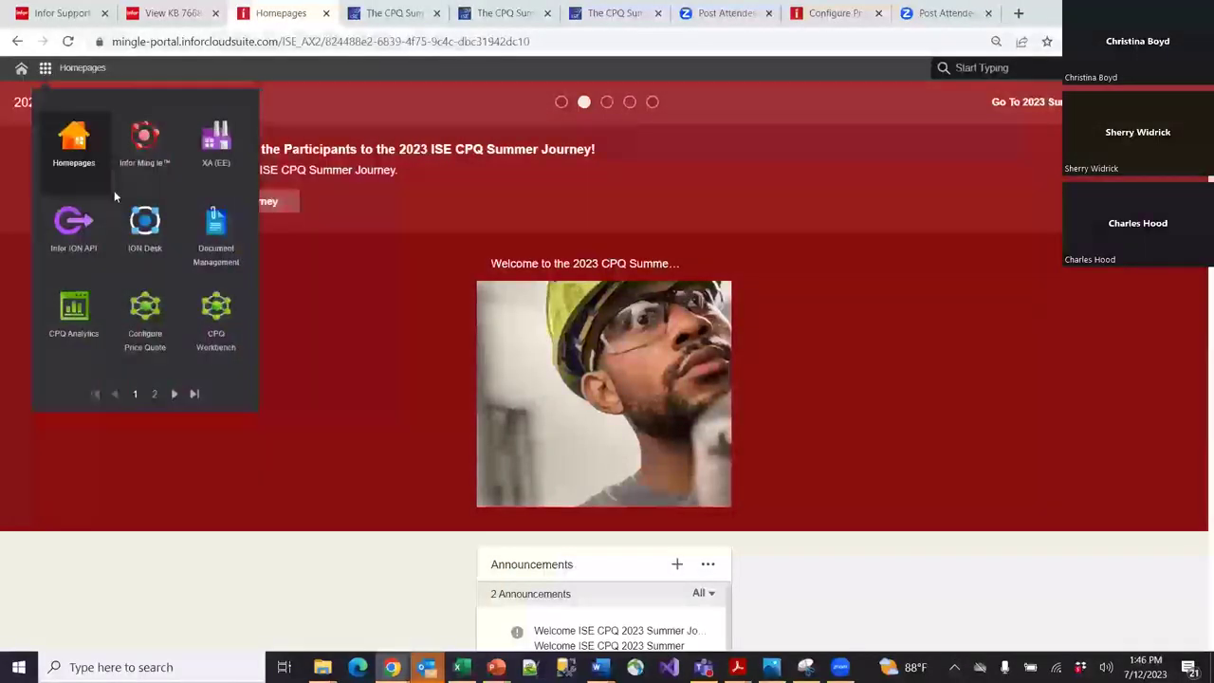
pyautogui.click(173, 394)
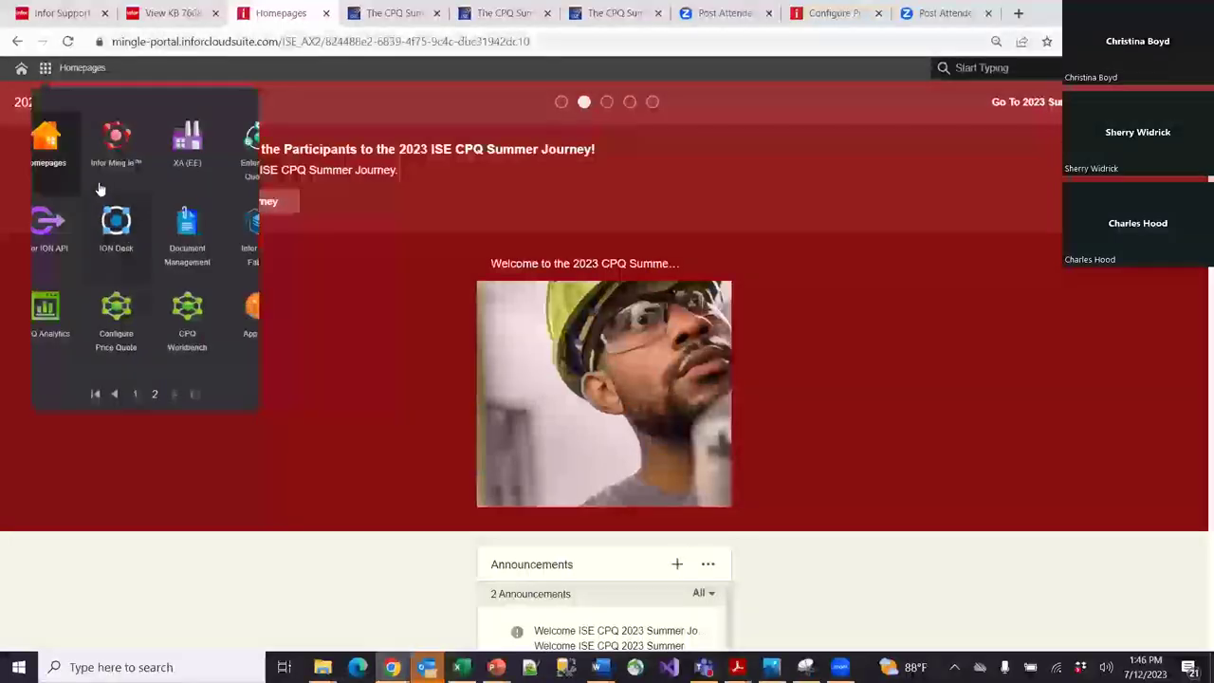
pyautogui.click(76, 149)
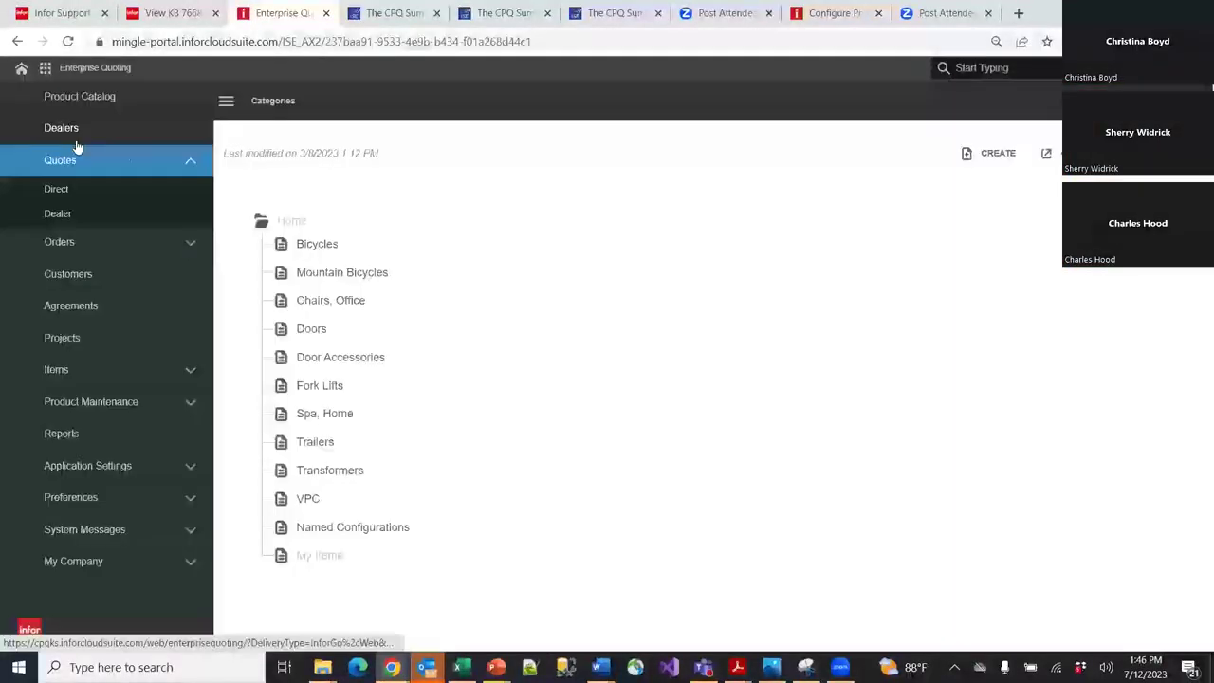
pyautogui.click(80, 190)
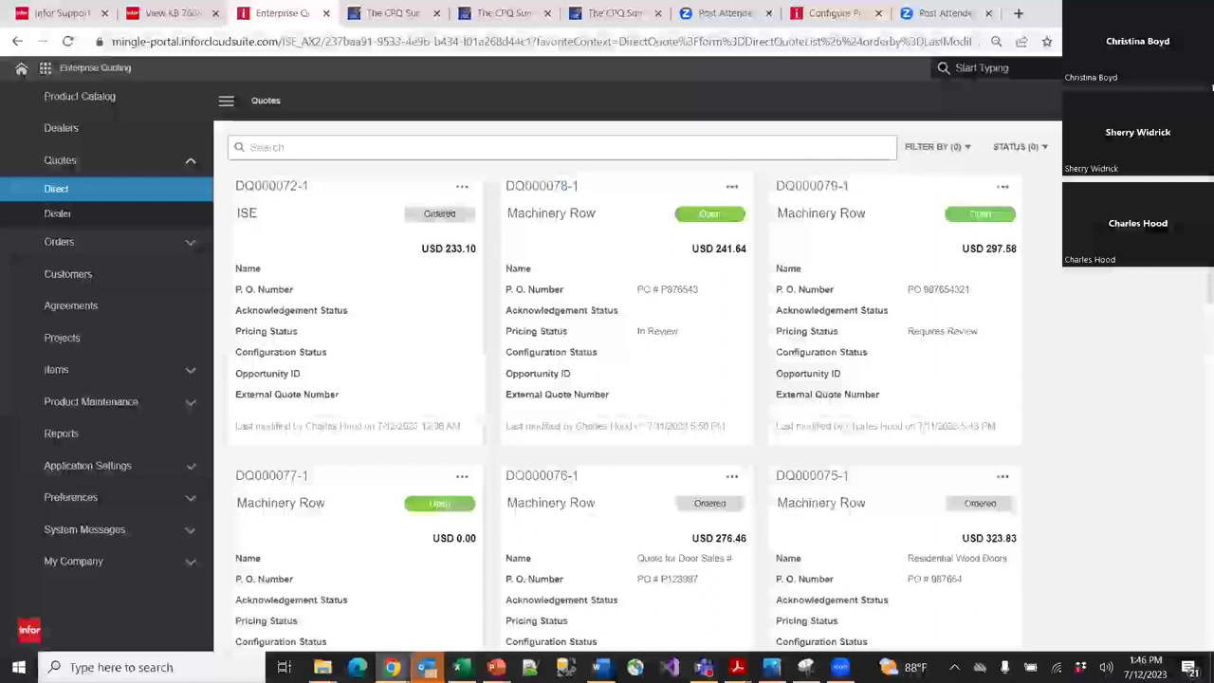
pyautogui.click(607, 366)
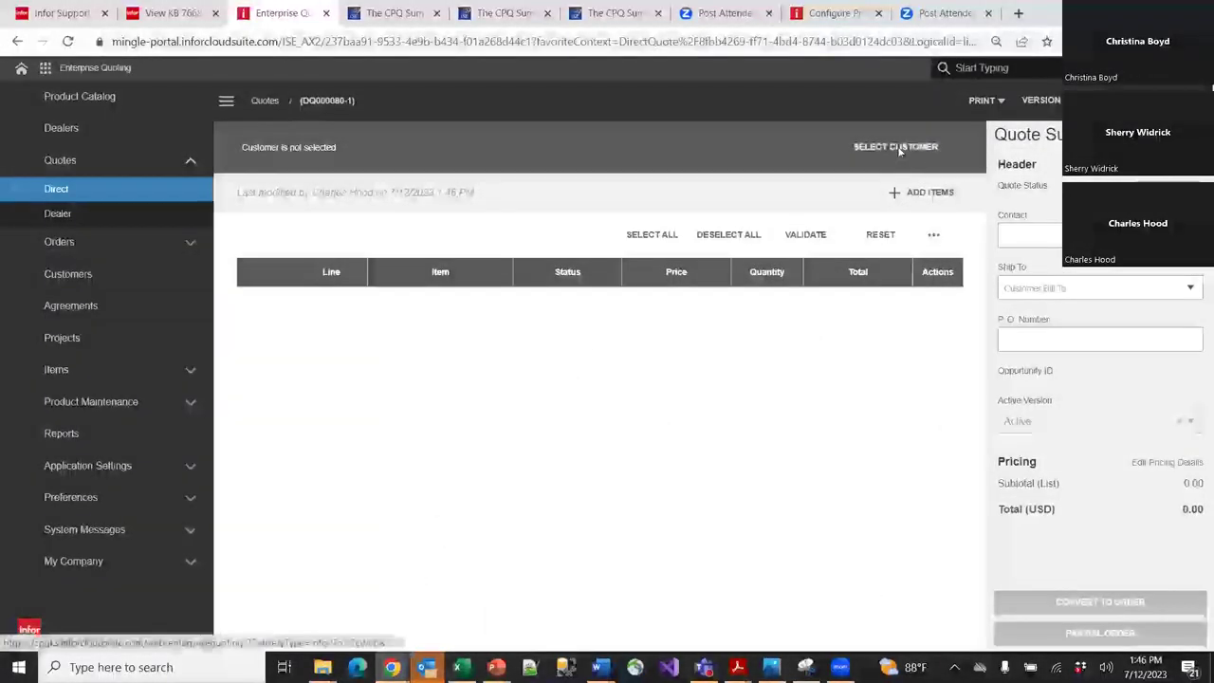
# Select Machinery Row as the customer for the new quote.
pyautogui.click(900, 152)
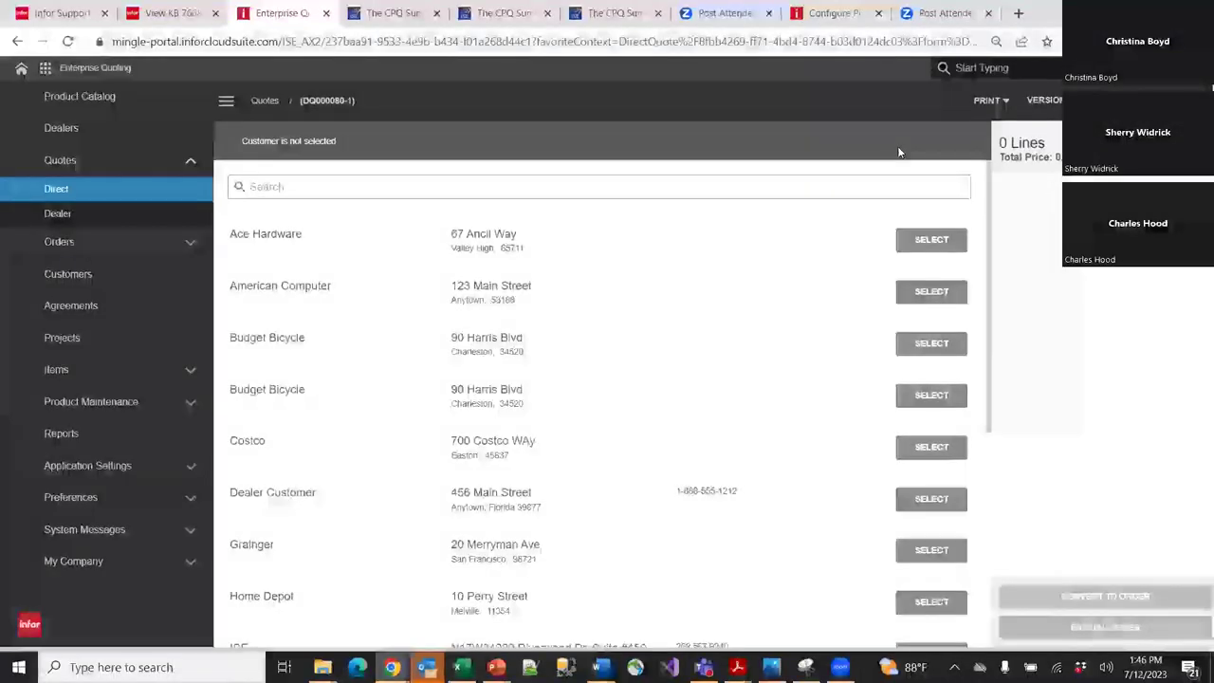
pyautogui.scroll(-3, 748, 345)
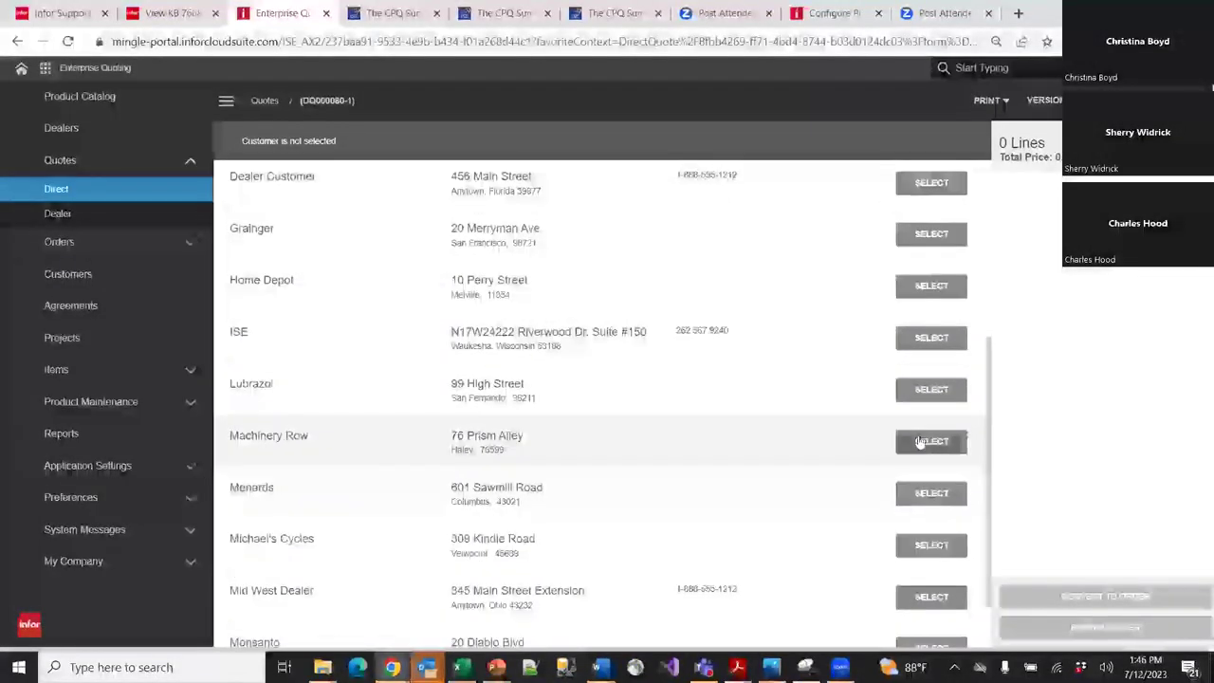
pyautogui.click(918, 441)
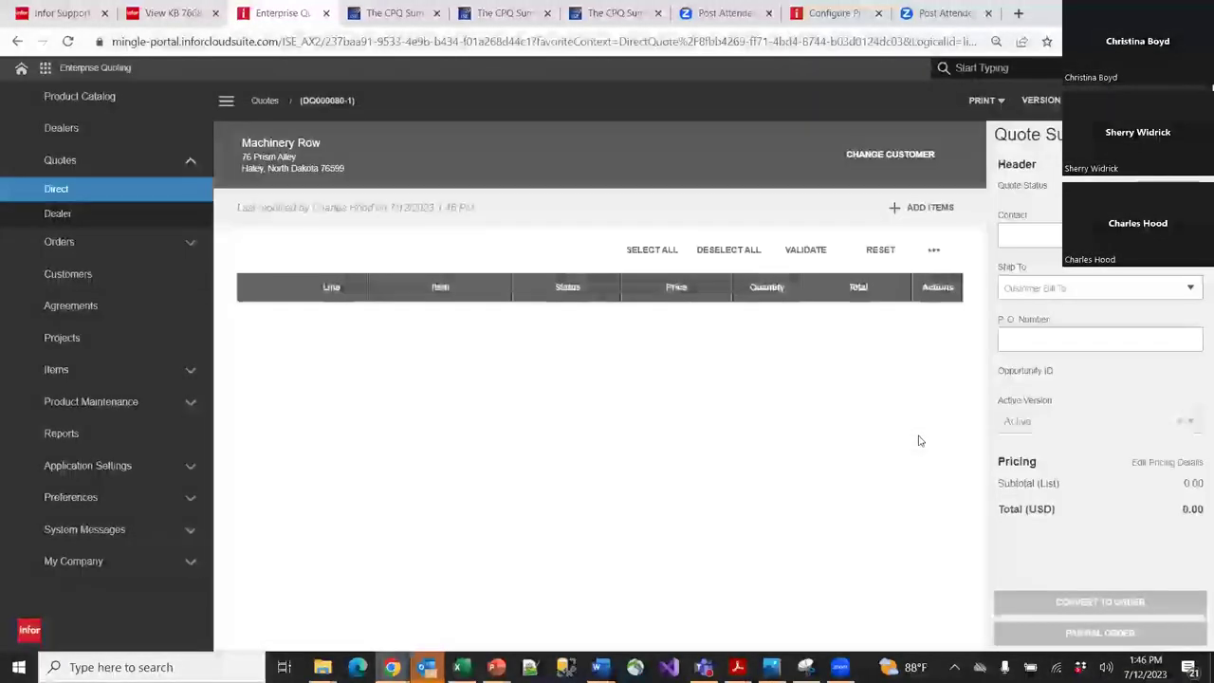
# Set the quote's Ship To to Machinery Row and enter the purchase order number.
pyautogui.click(1190, 289)
pyautogui.click(1161, 333)
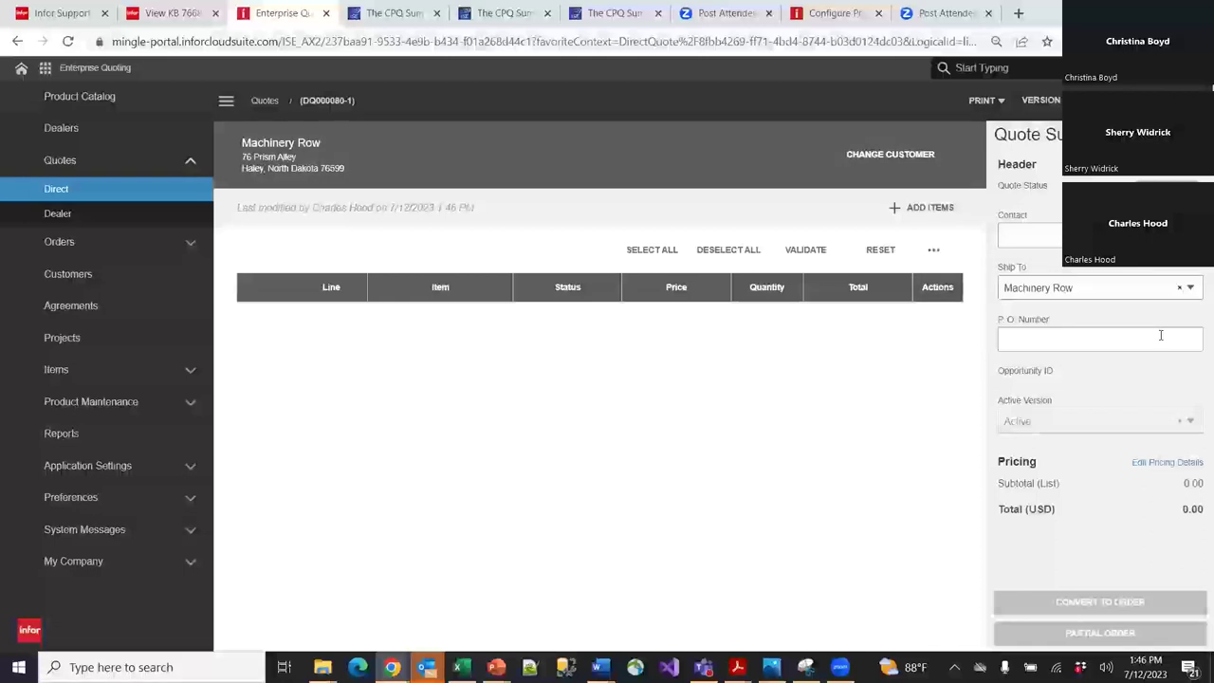
pyautogui.click(1080, 337)
pyautogui.write('P')
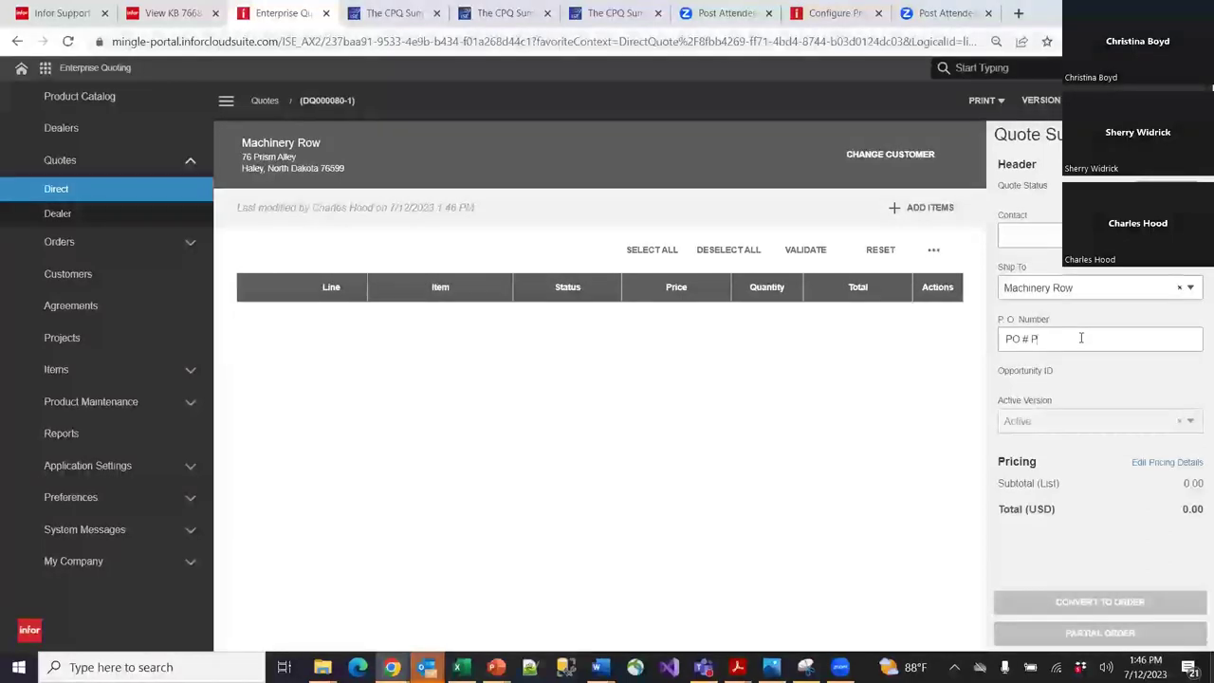
pyautogui.write('S87654')
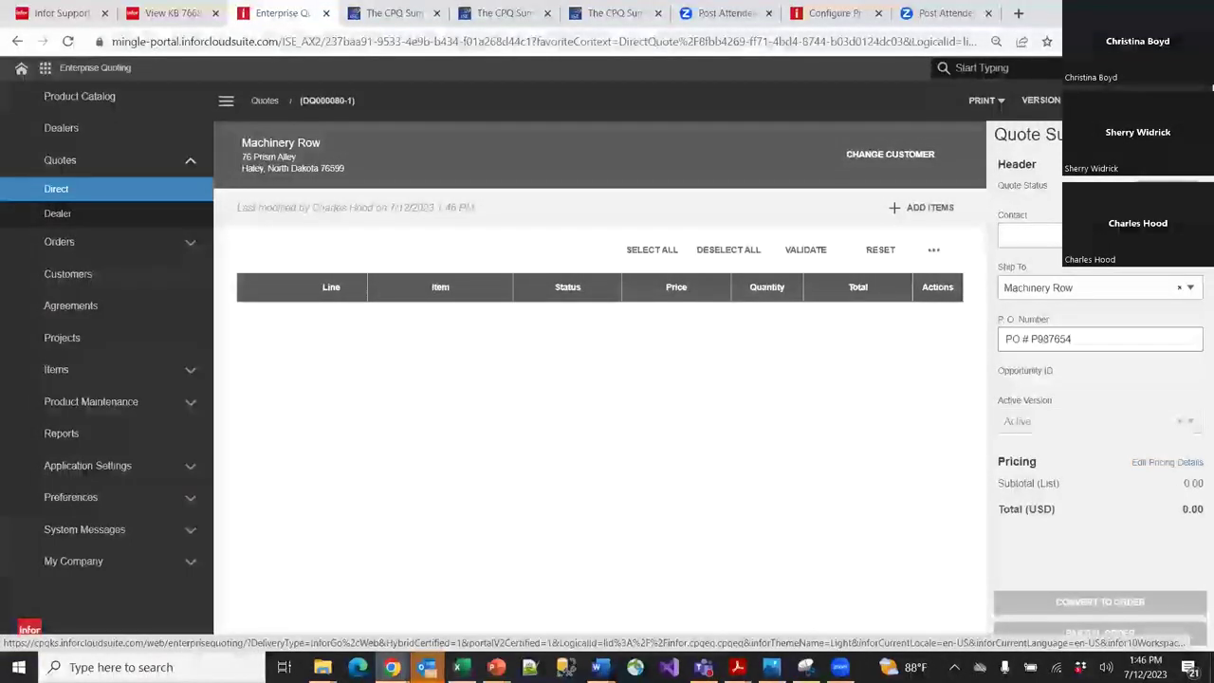
# Open the quote's full header details and set the payment method to Credit Transfer.
pyautogui.click(1017, 164)
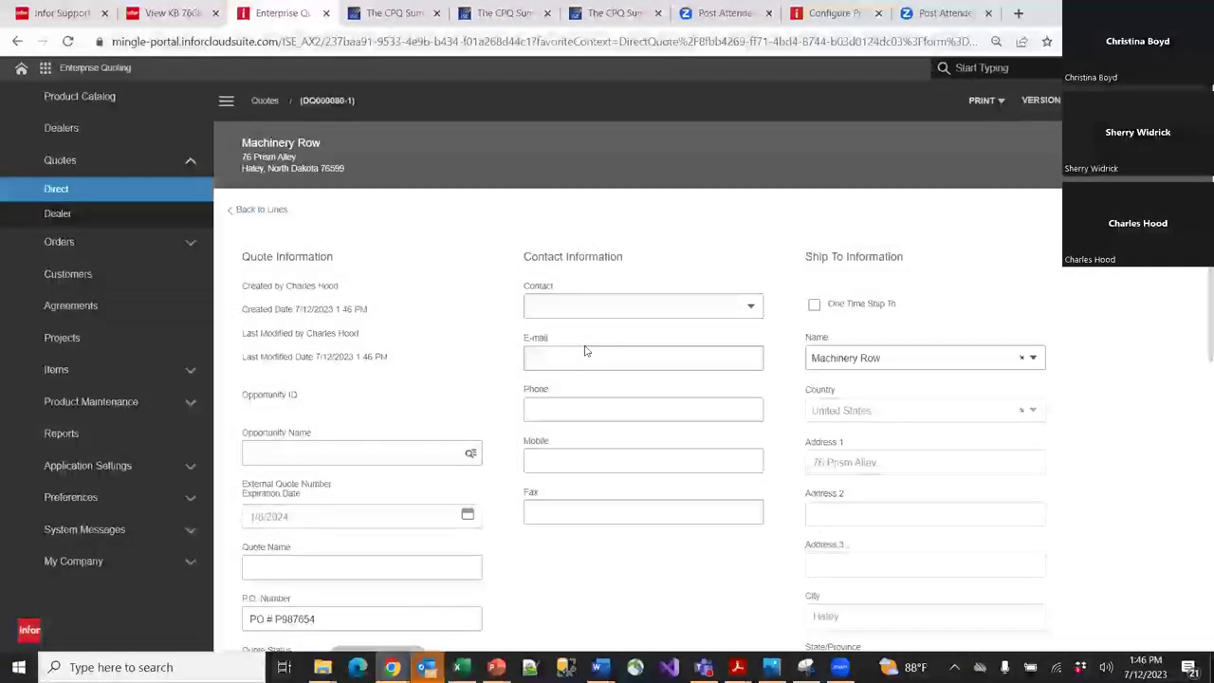
pyautogui.click(751, 306)
pyautogui.scroll(-1, 792, 341)
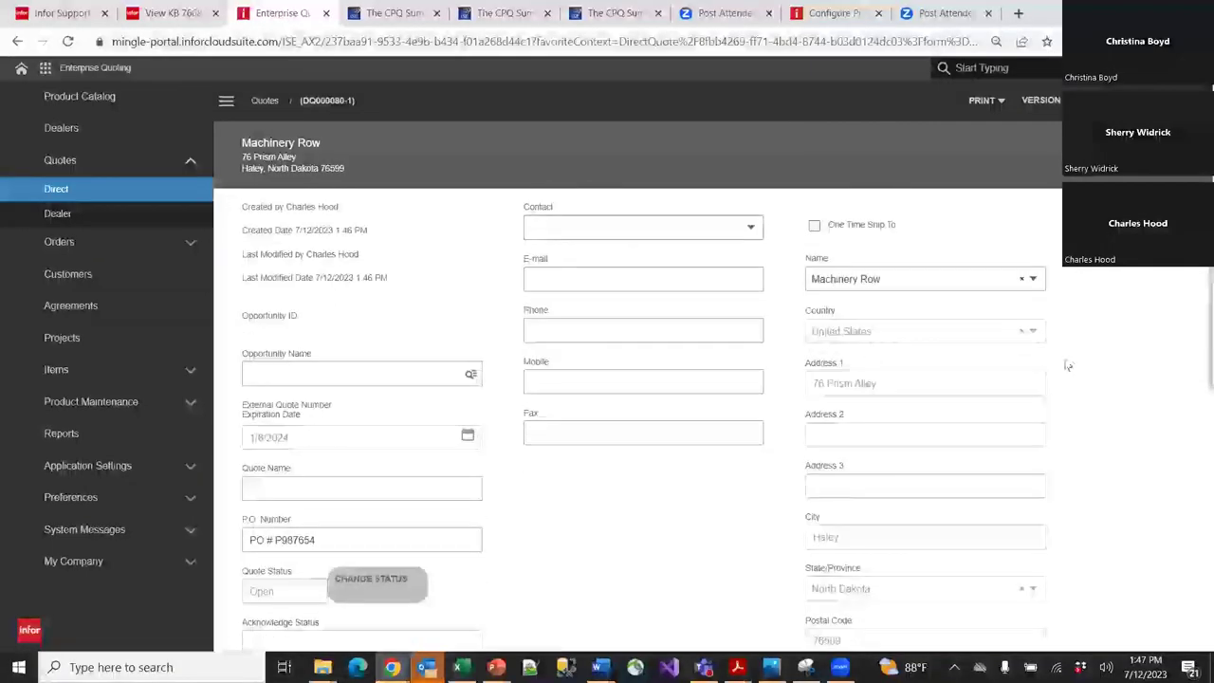
pyautogui.scroll(1, 793, 342)
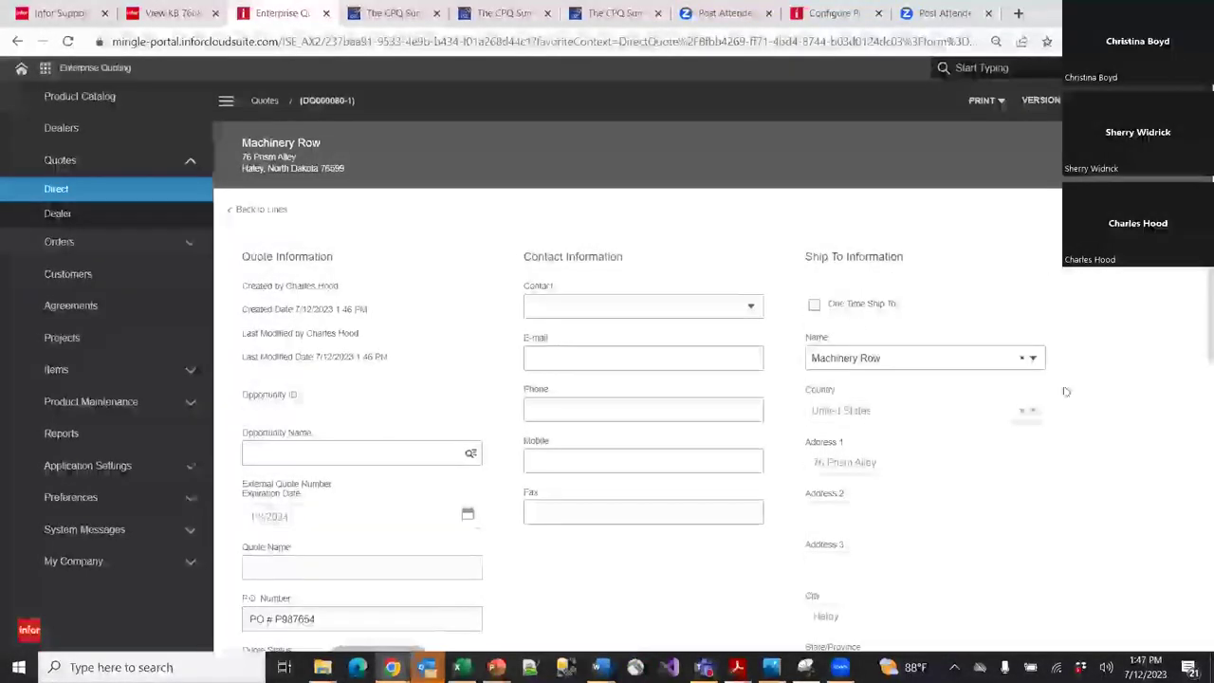
pyautogui.scroll(-2, 1103, 407)
pyautogui.scroll(-5, 1103, 407)
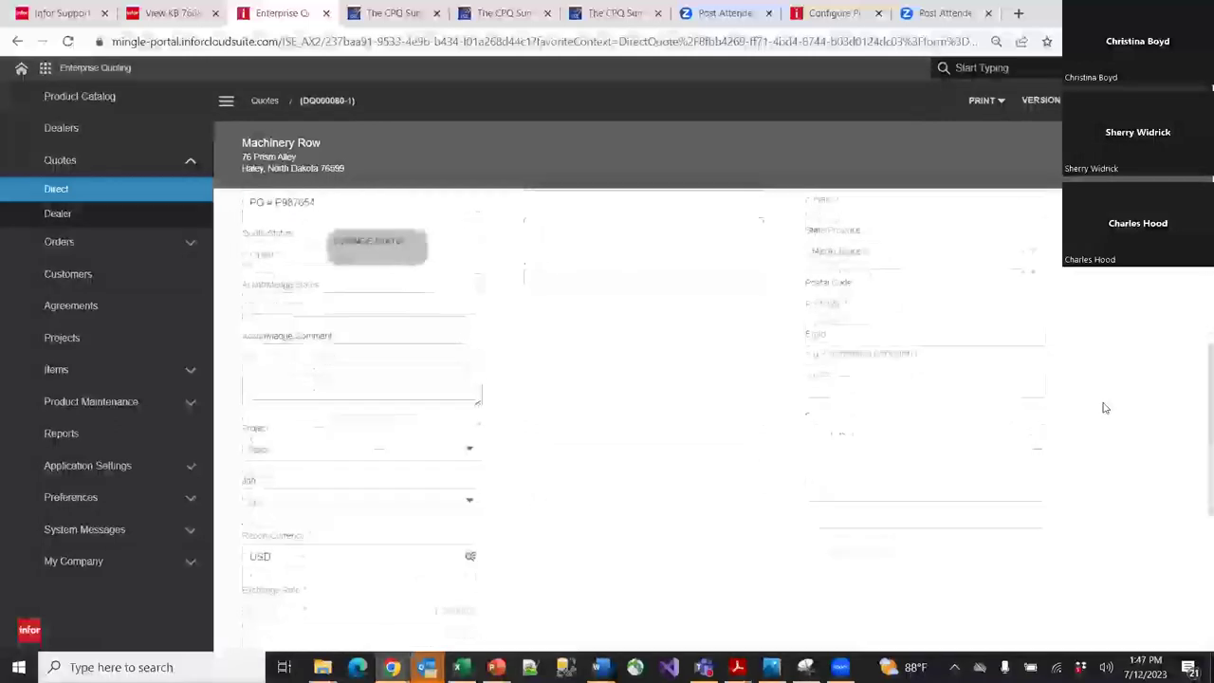
pyautogui.click(750, 376)
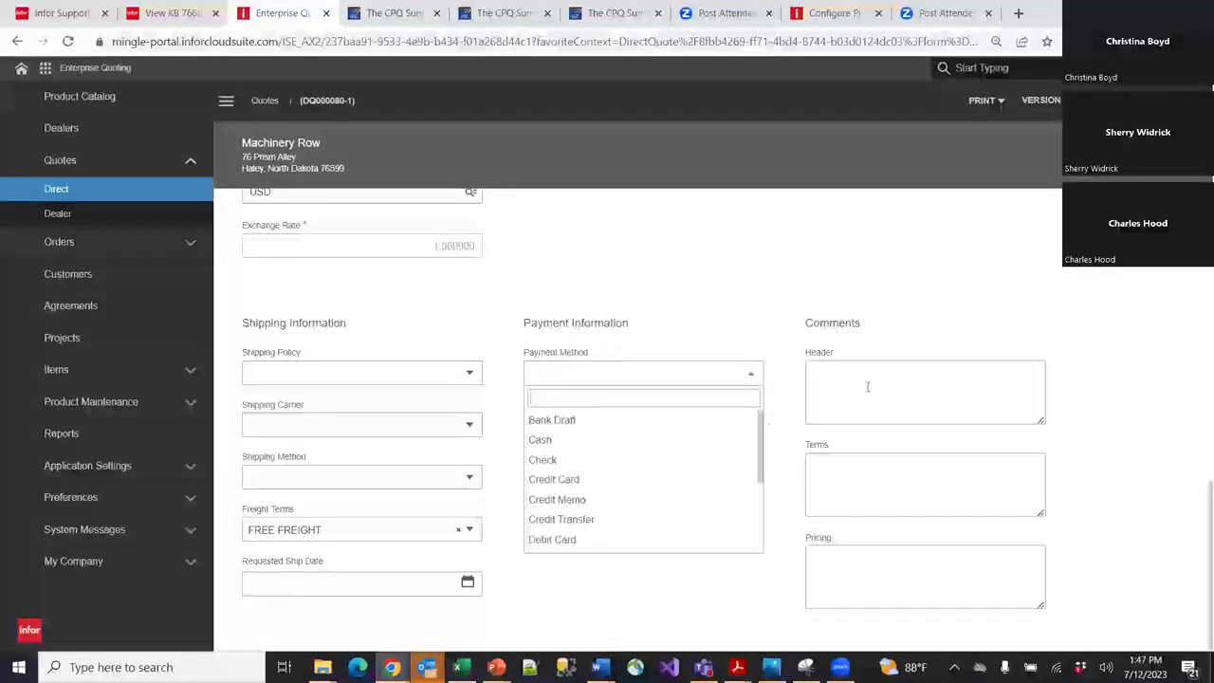
pyautogui.click(628, 520)
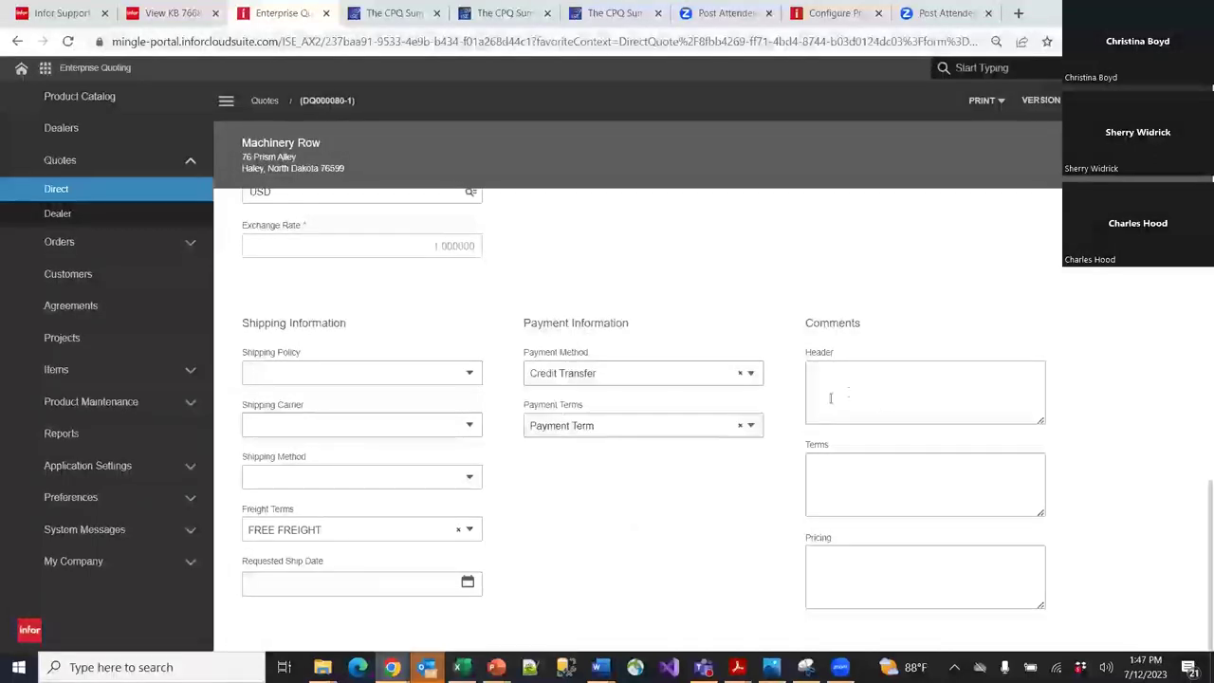
# Enter the pricing comment "Please contact VP of Marketing for any Pricing Questions" in the quote header.
pyautogui.click(853, 559)
pyautogui.write('Please ')
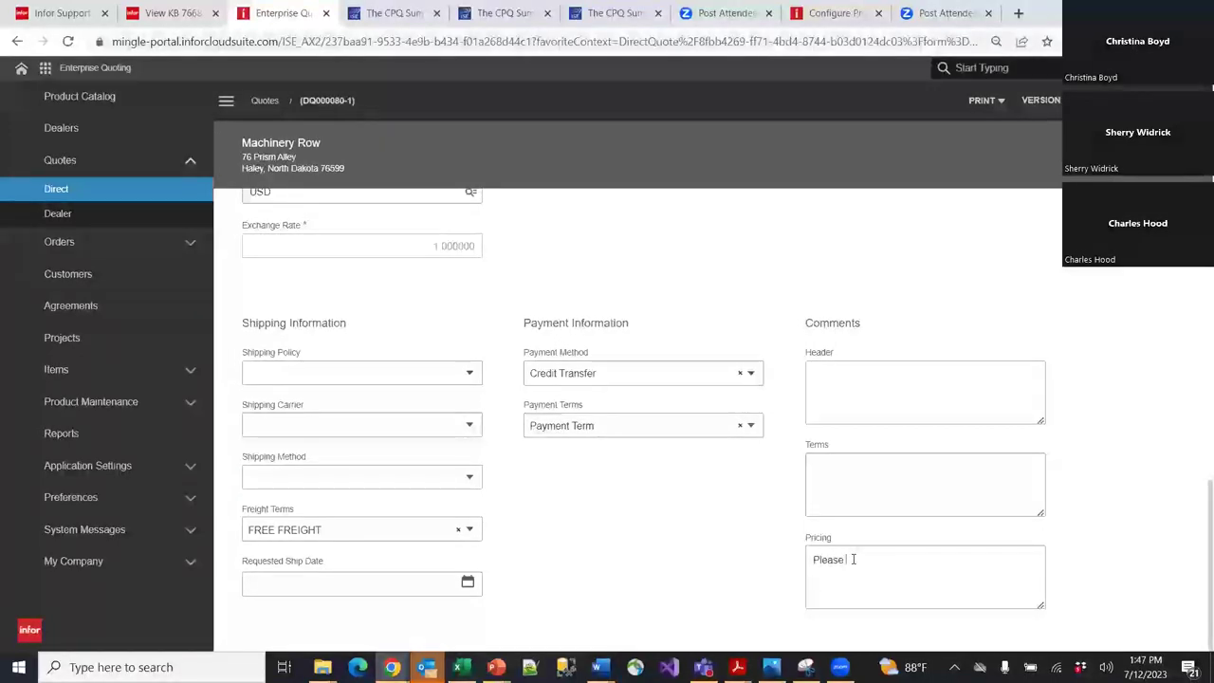
pyautogui.write('contact VP of Market')
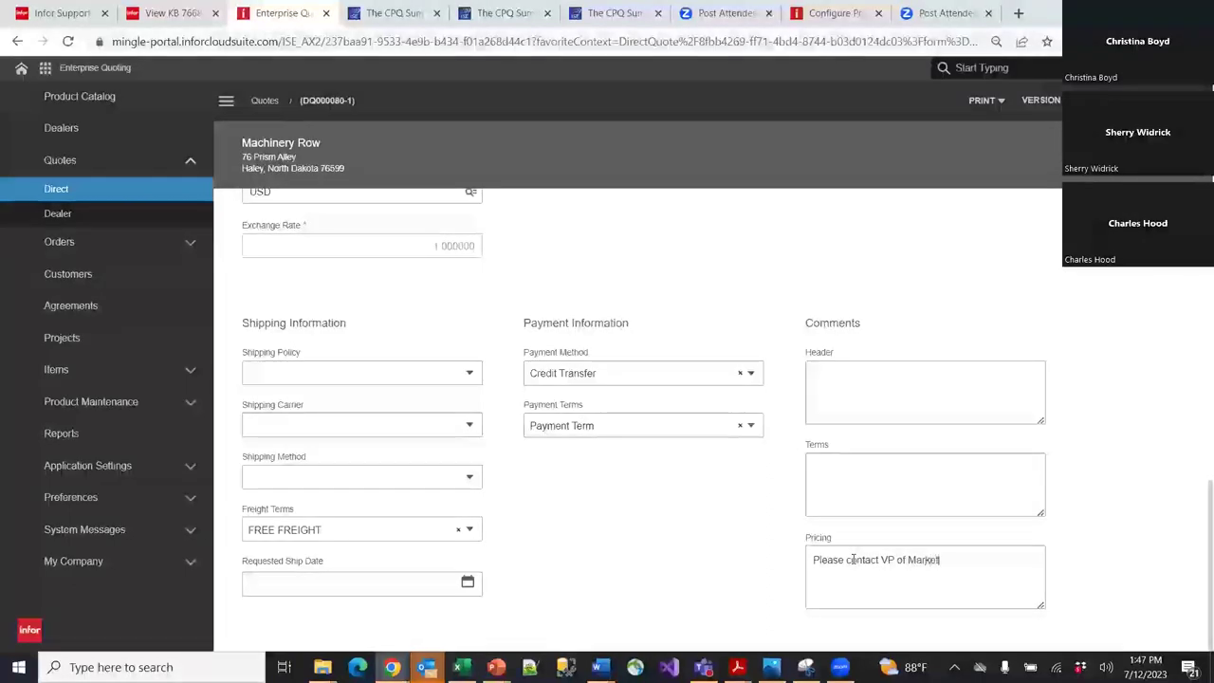
pyautogui.write('ing for any Pric')
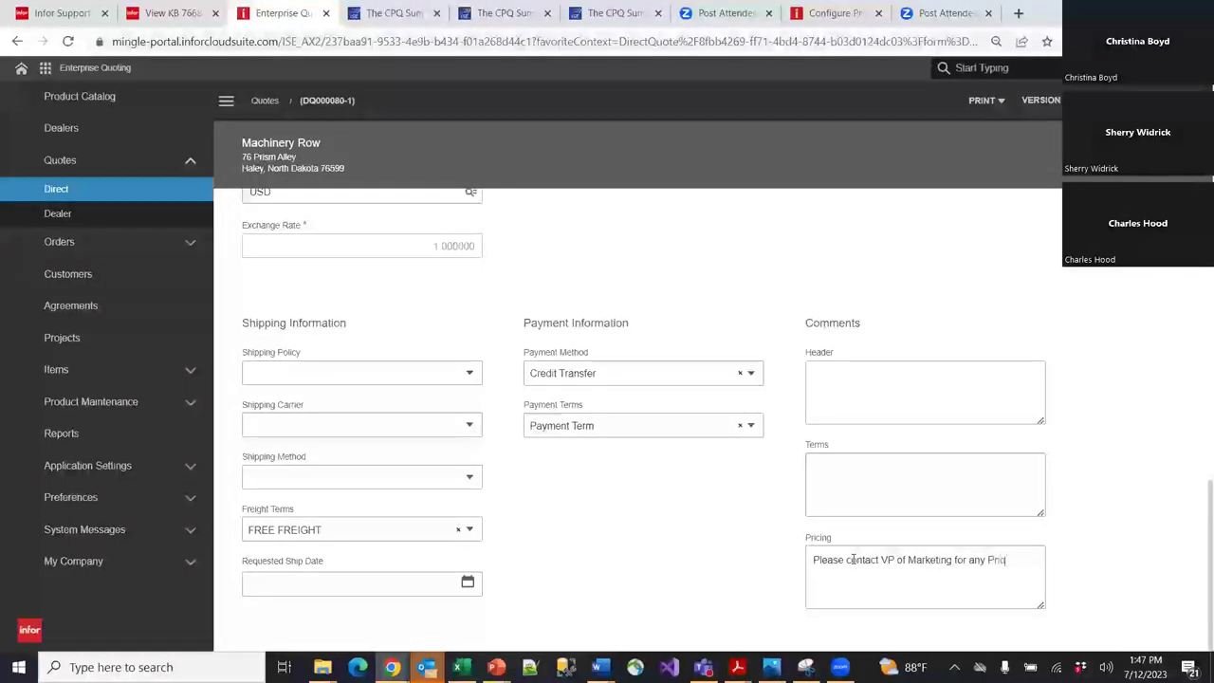
pyautogui.press('BackSpace')
pyautogui.press('BackSpace')
pyautogui.write('Questions')
pyautogui.click(642, 606)
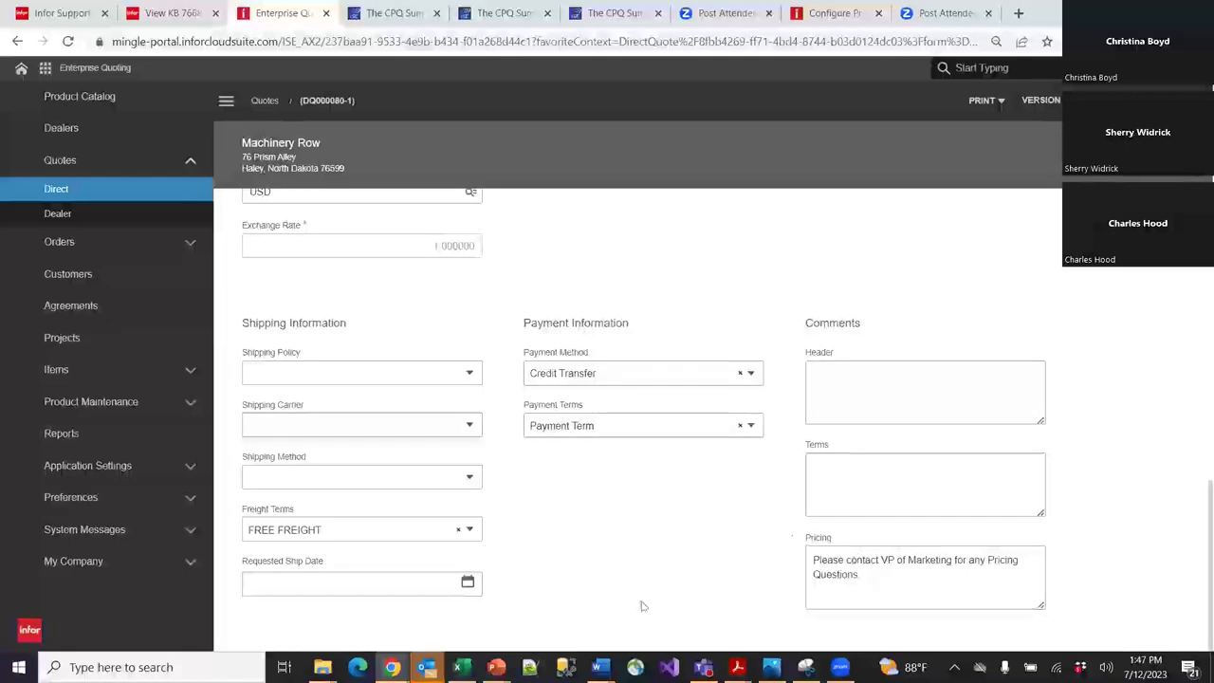
# Set the quote's requested ship date to 8/31/2023.
pyautogui.click(466, 581)
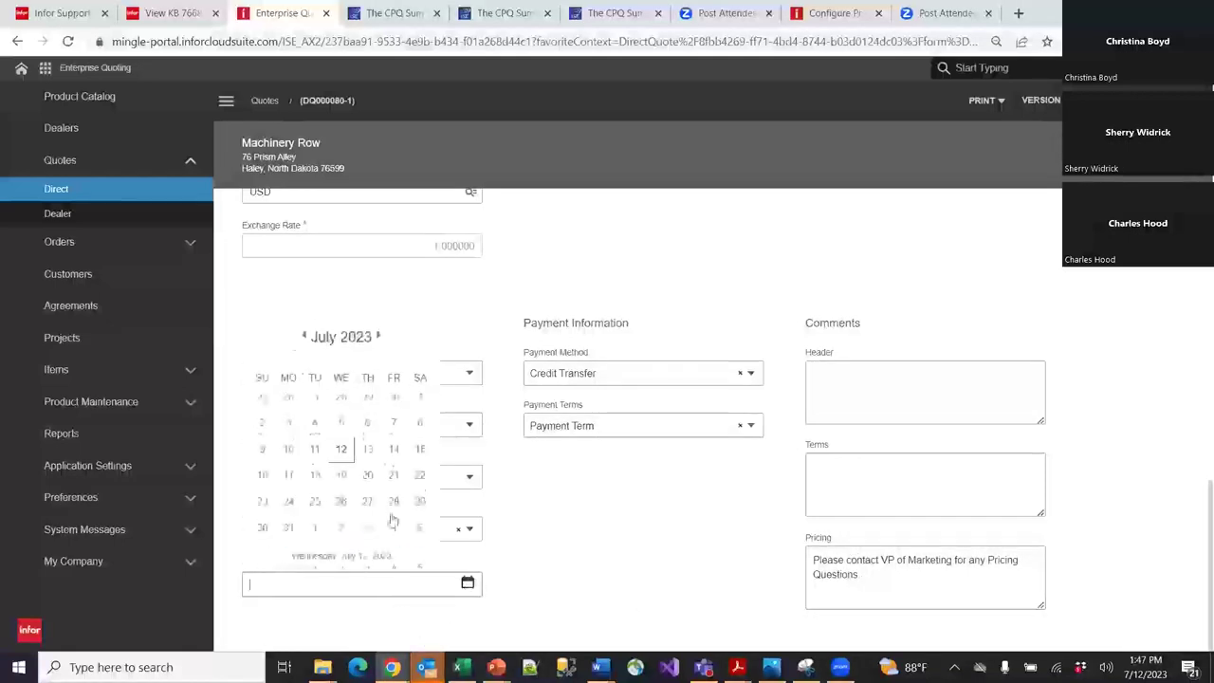
pyautogui.click(378, 337)
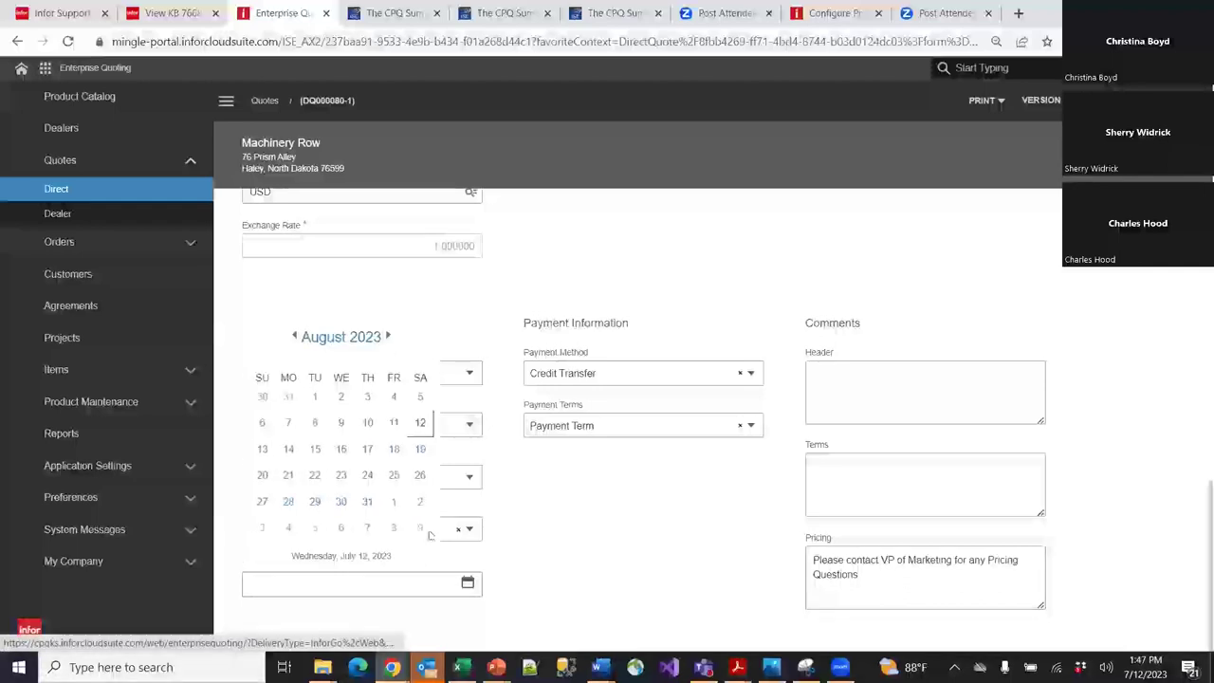
pyautogui.click(368, 503)
# Set the shipping policy to No Backorders and the shipping carrier to Central Carriers.
pyautogui.click(472, 380)
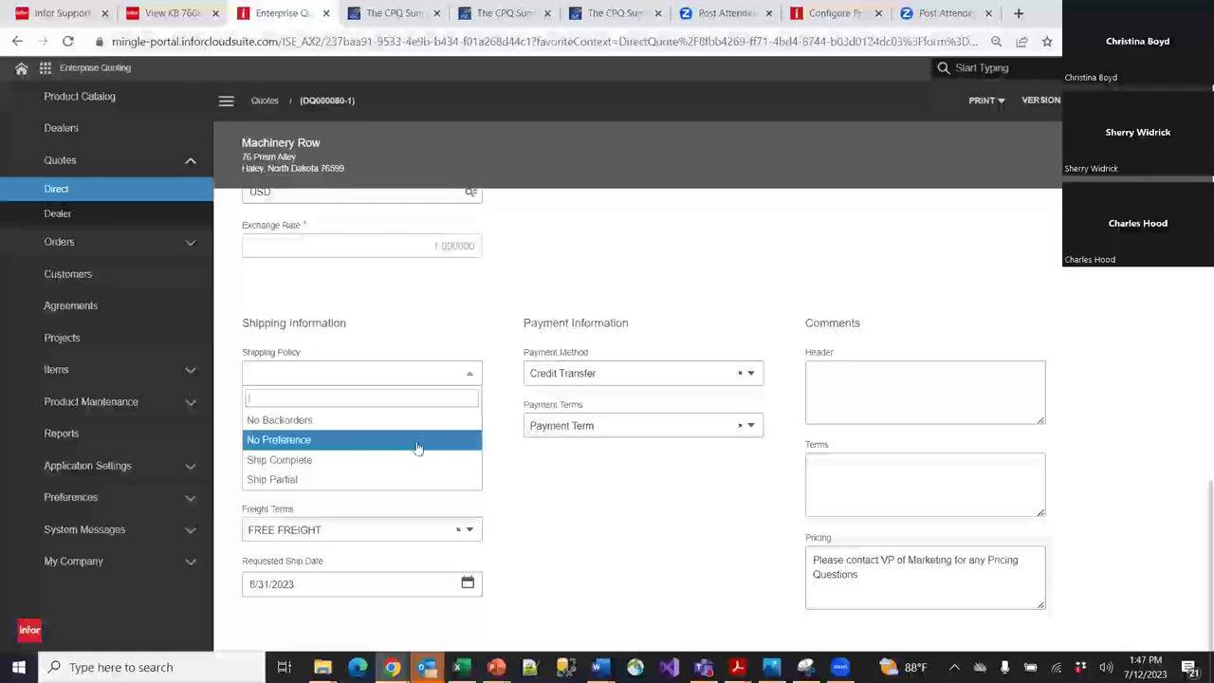
pyautogui.click(406, 420)
pyautogui.click(468, 426)
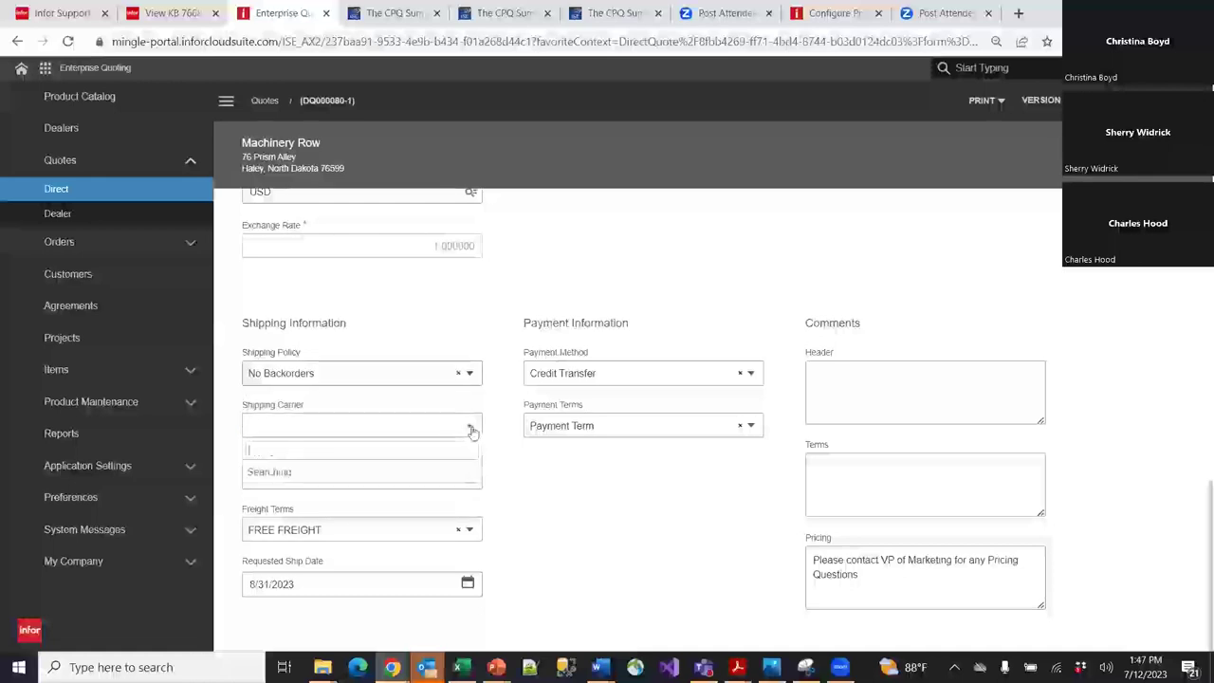
pyautogui.click(408, 474)
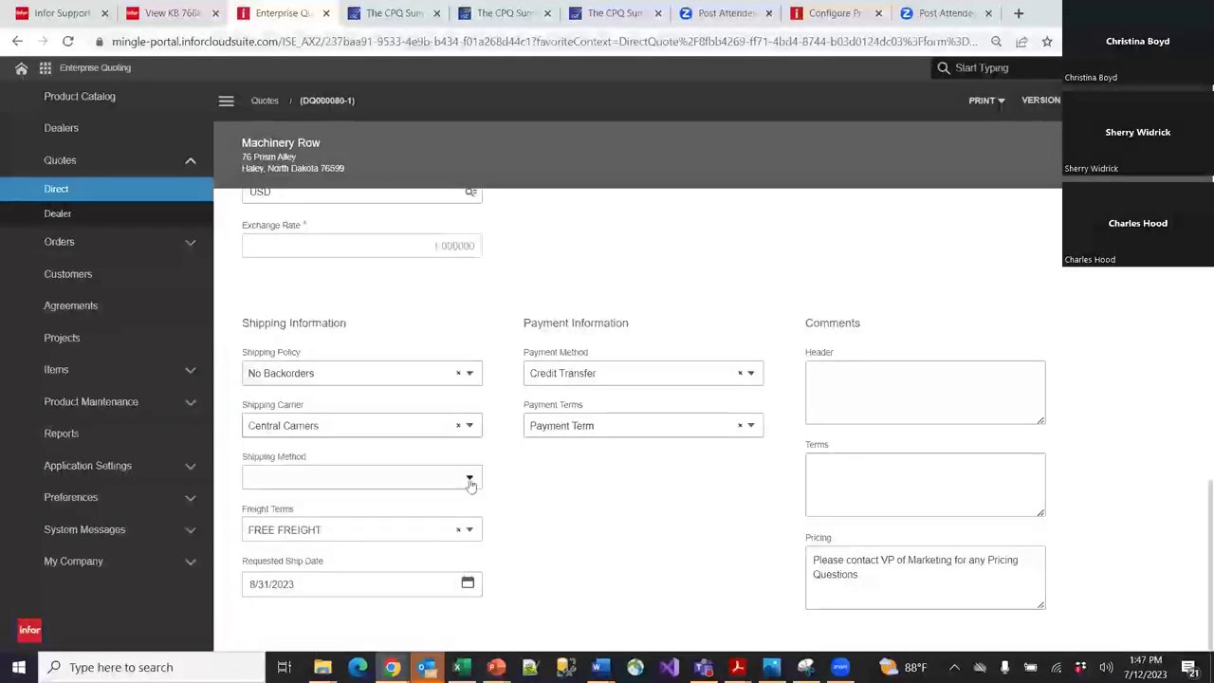
# Check the shipping method choices and set the freight terms to COST & FREIGHT.
pyautogui.click(470, 484)
pyautogui.click(556, 497)
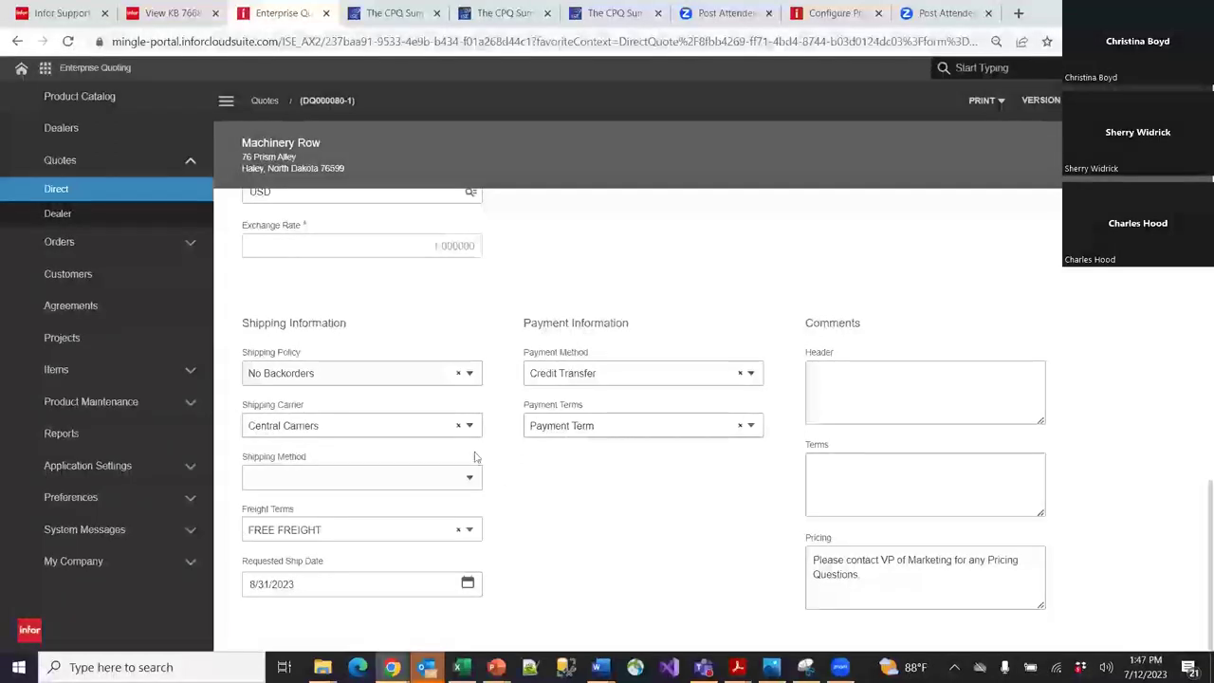
pyautogui.click(469, 532)
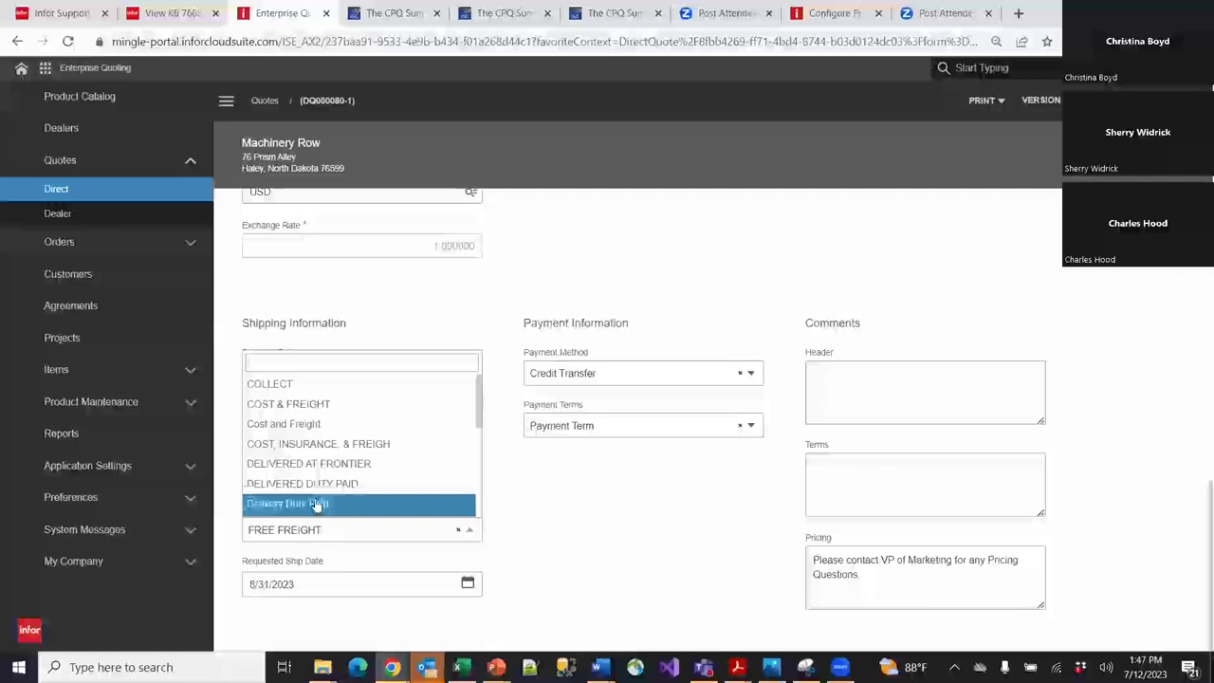
pyautogui.click(287, 403)
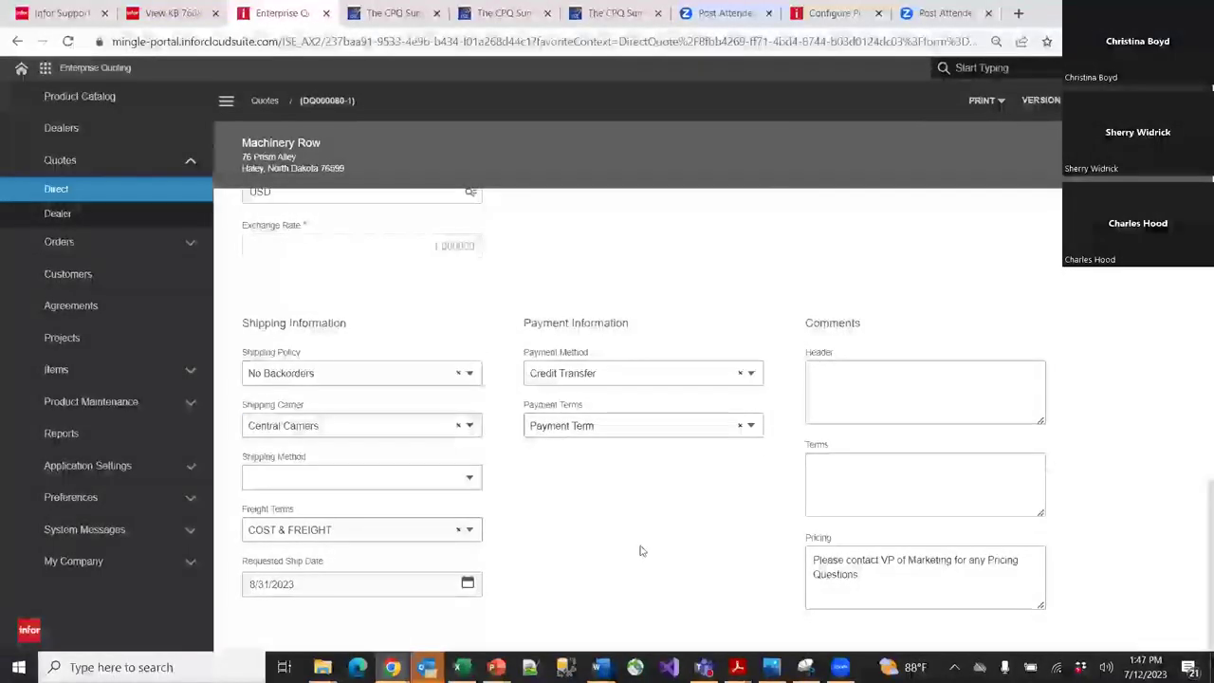
pyautogui.scroll(10, 640, 551)
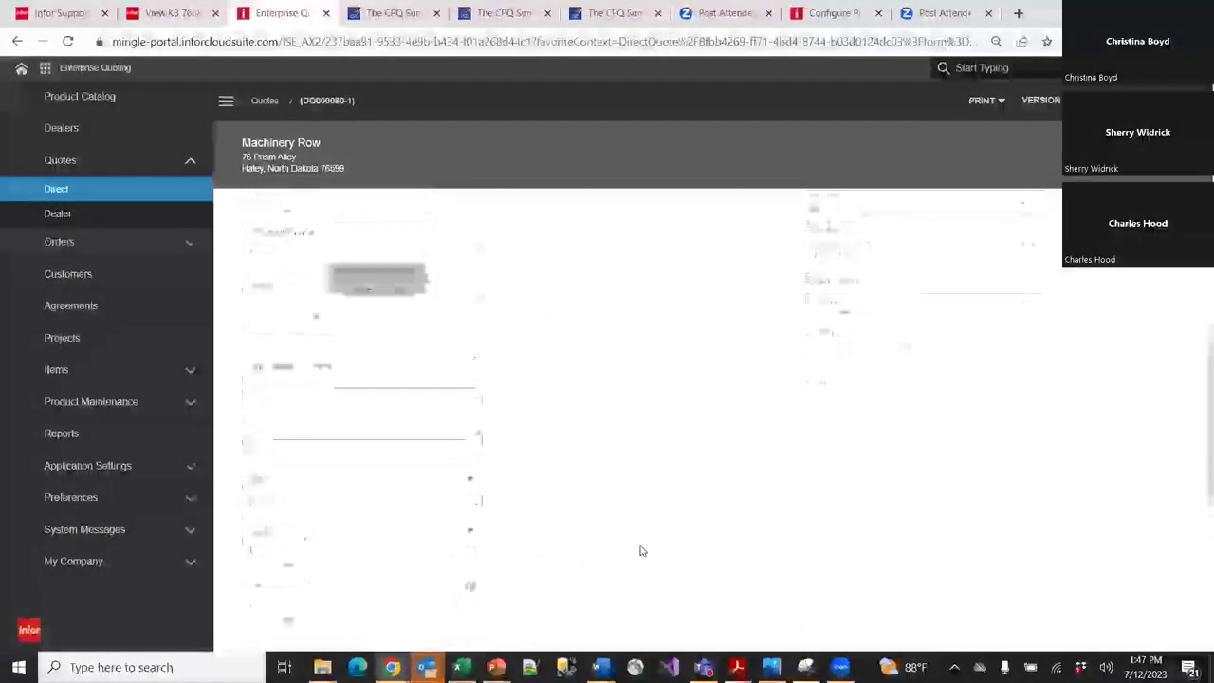
# Name the quote "First of Many" in the header and return to the quote lines.
pyautogui.scroll(4, 640, 551)
pyautogui.scroll(-3, 640, 551)
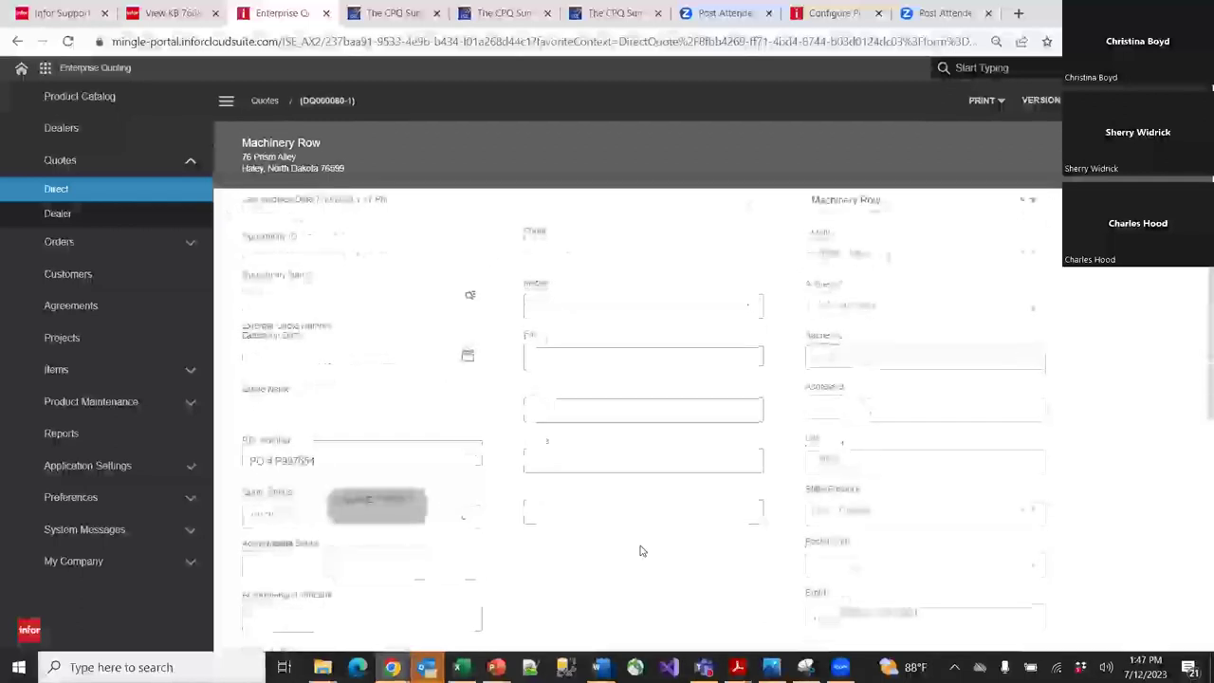
pyautogui.scroll(3, 640, 551)
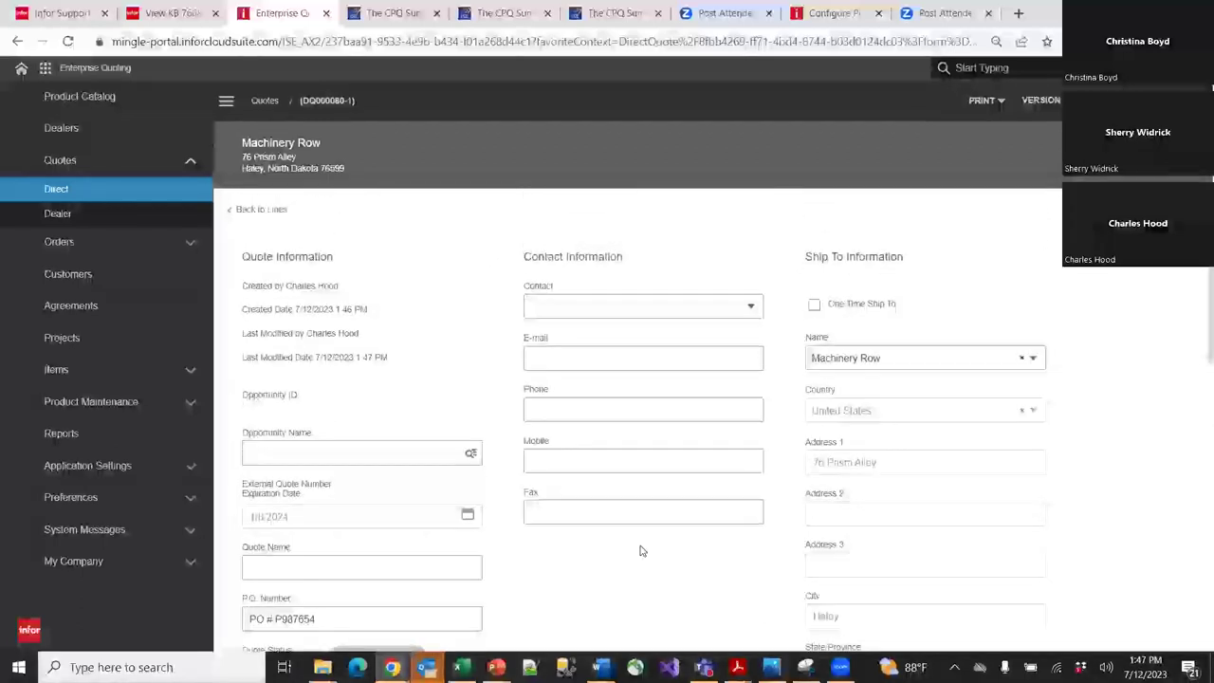
pyautogui.scroll(-3, 640, 550)
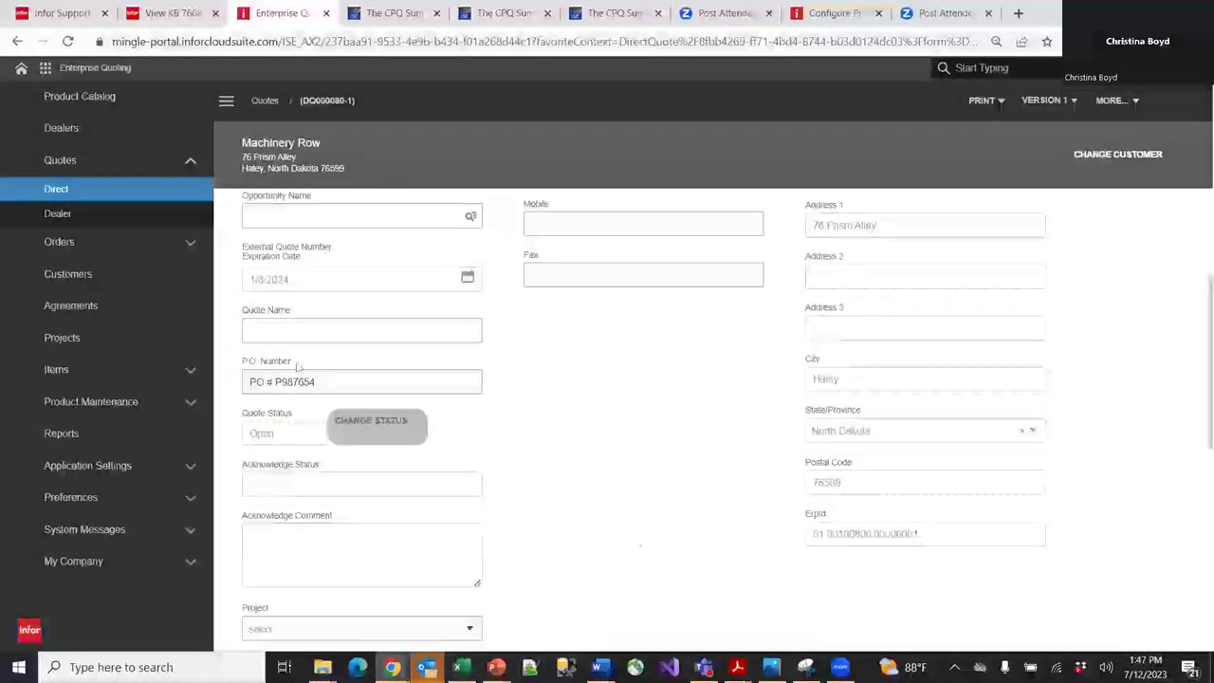
pyautogui.click(319, 330)
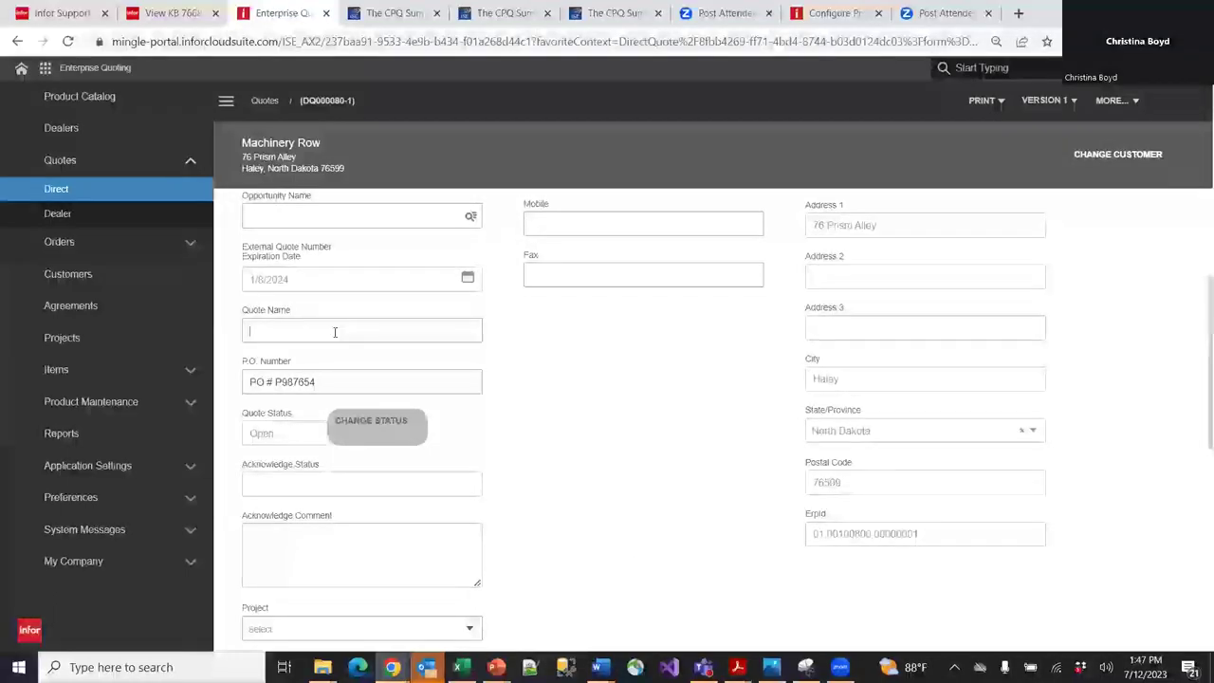
pyautogui.write('Final of M')
pyautogui.write('any')
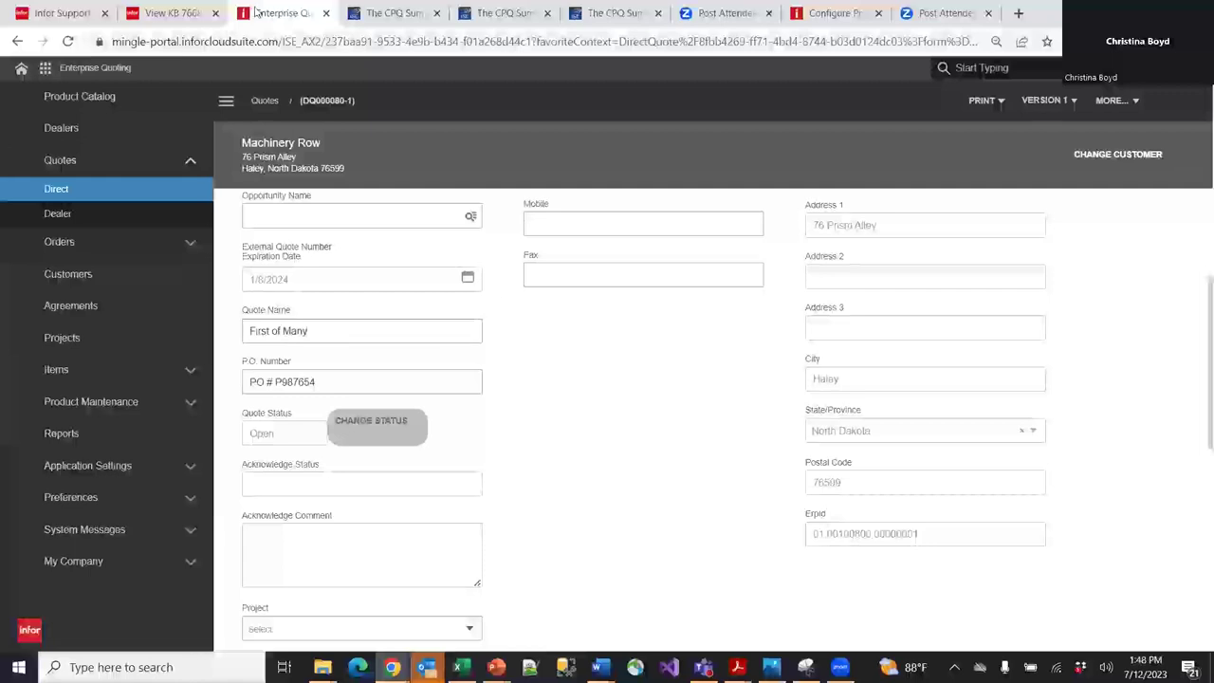
pyautogui.scroll(5, 1093, 212)
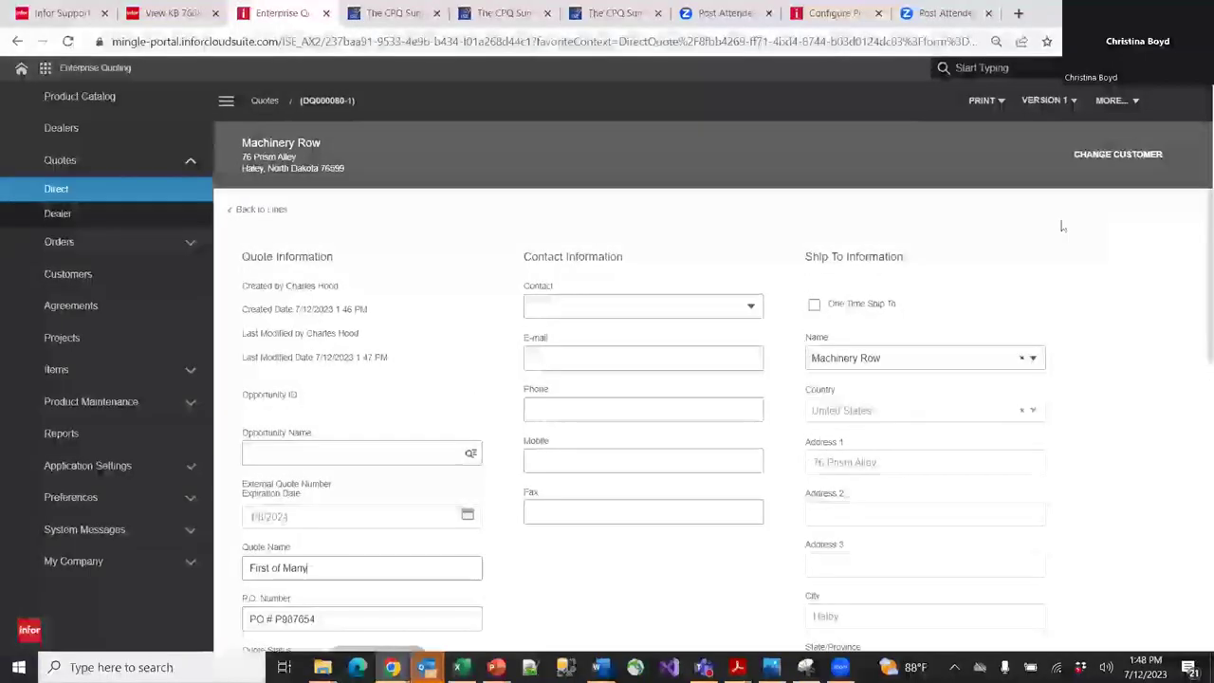
pyautogui.click(272, 213)
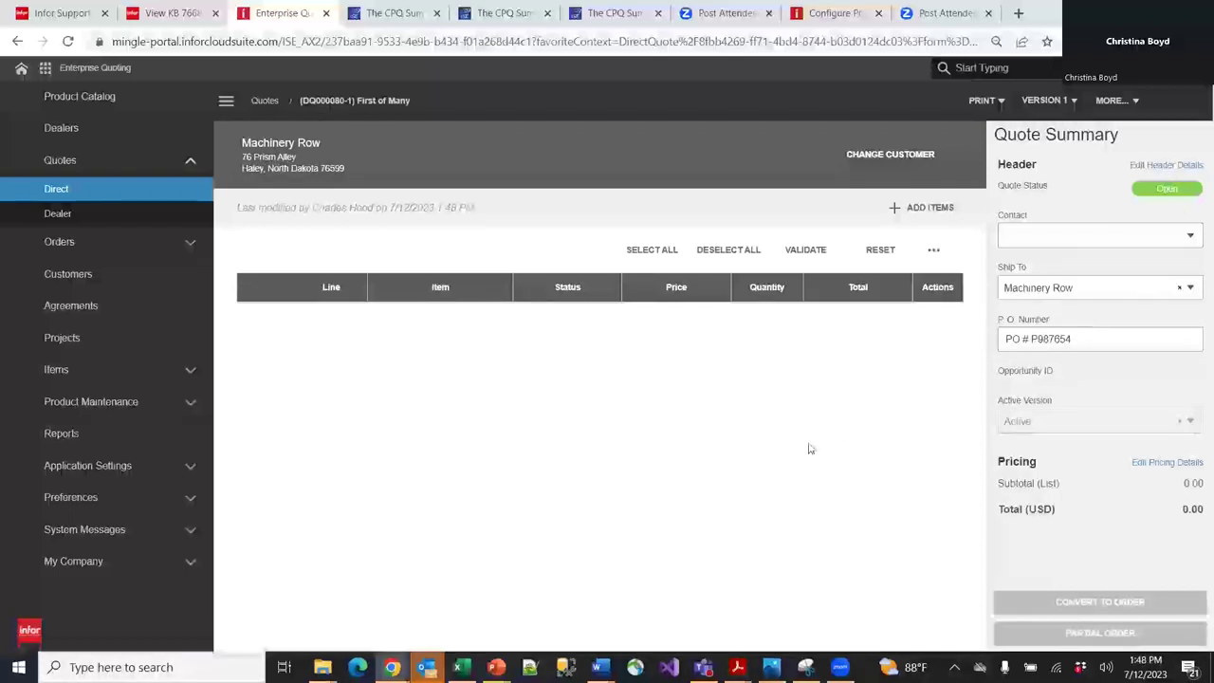
# Start adding an item to the quote and search the product catalog for "doors".
pyautogui.click(897, 210)
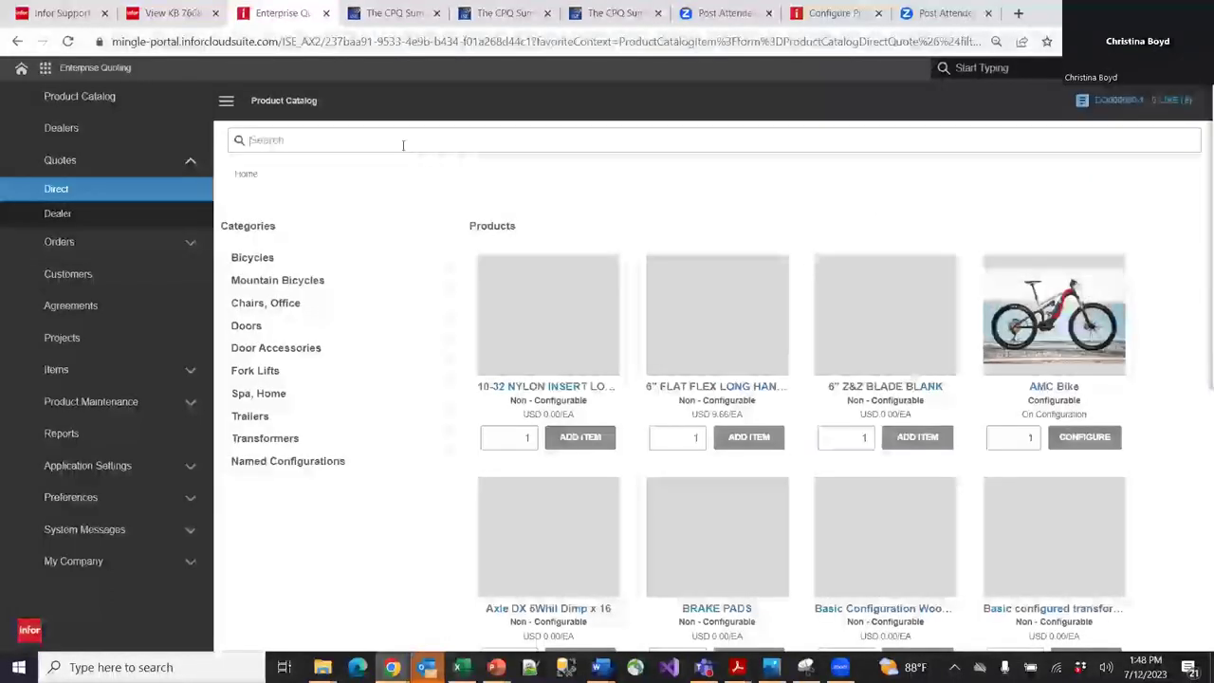
pyautogui.click(403, 145)
pyautogui.write('doors')
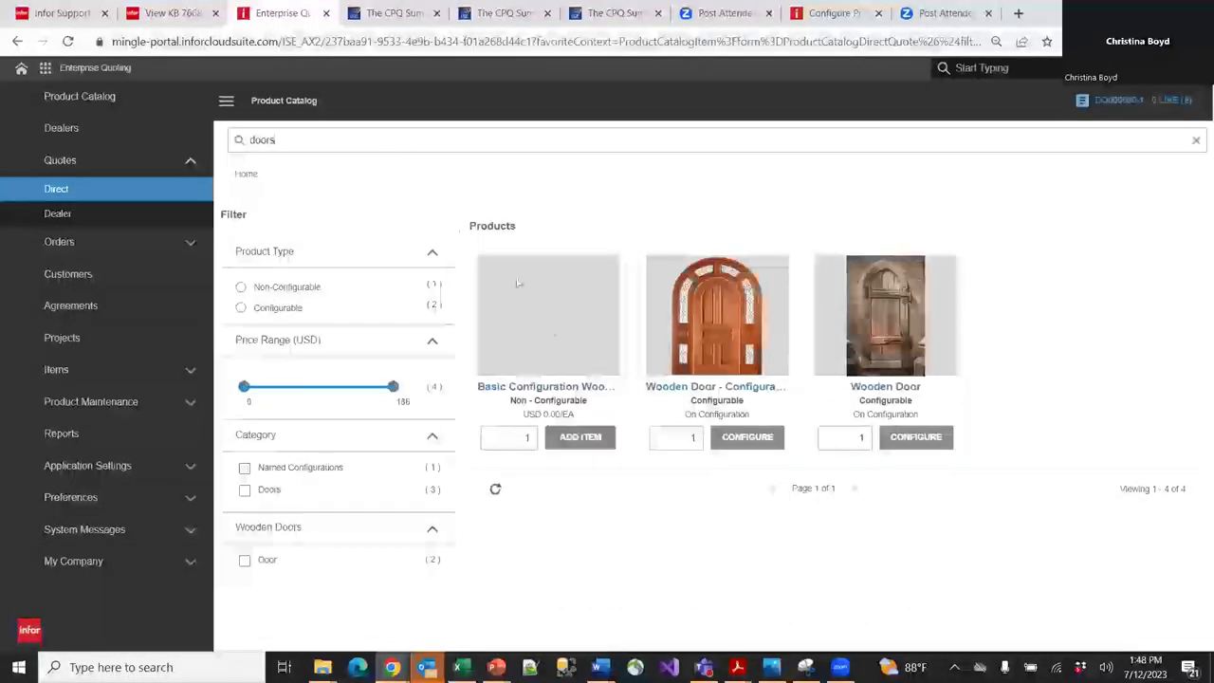
# Label the catalog item Wooden Door - Configurable as "Wooden Door" and start configuring it.
pyautogui.click(727, 388)
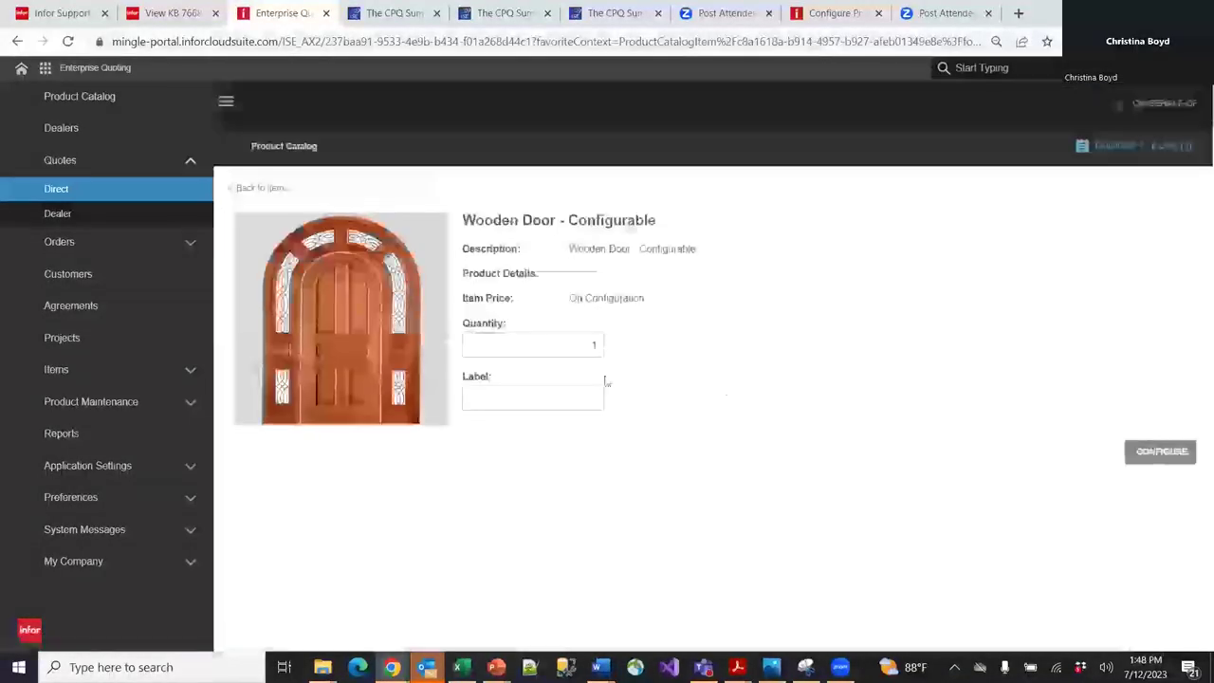
pyautogui.click(548, 401)
pyautogui.write('Wooden Do')
pyautogui.write('or')
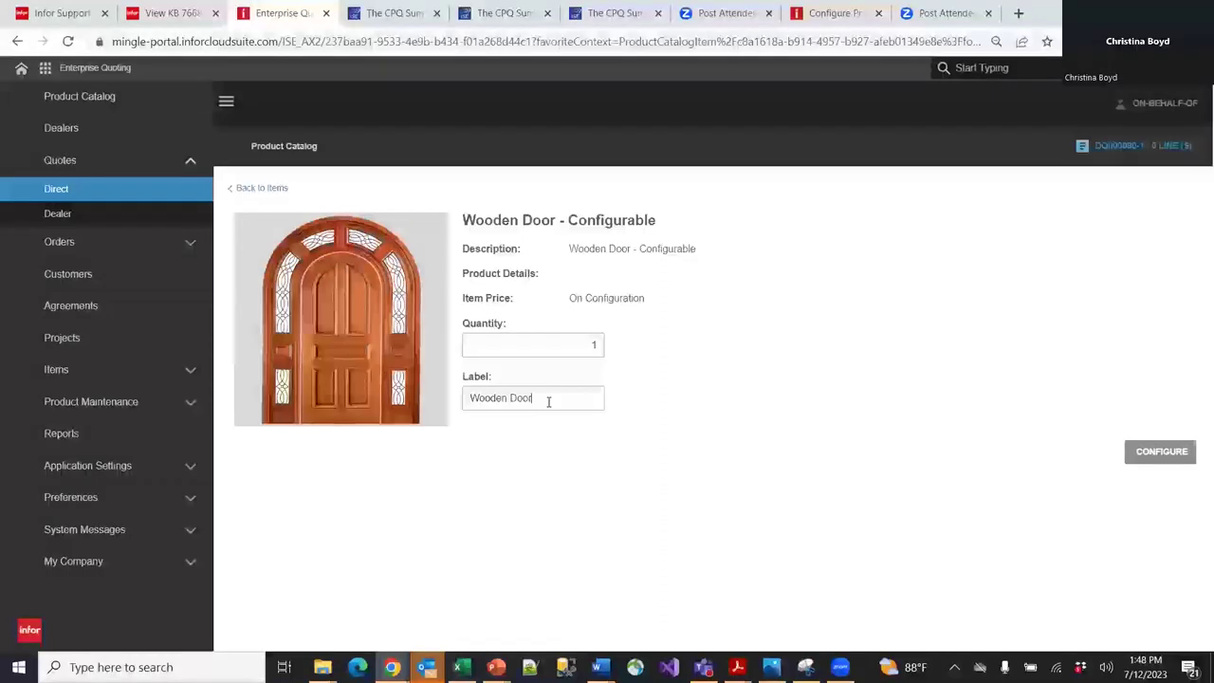
pyautogui.click(1152, 455)
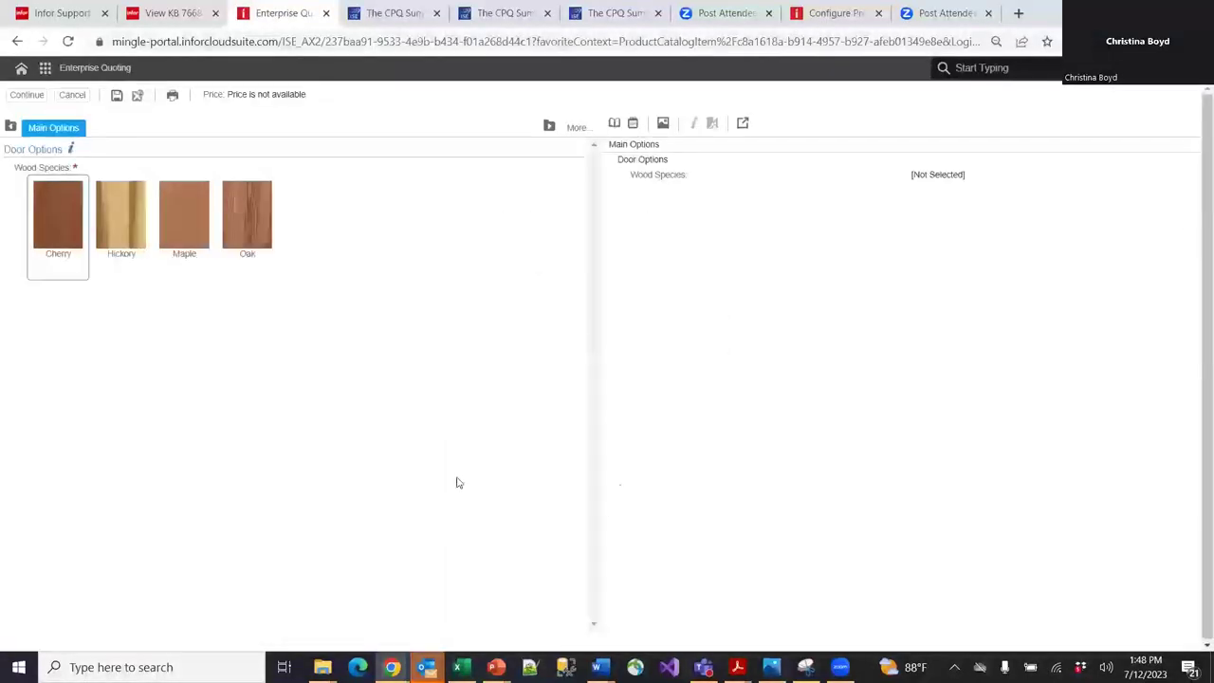
# Try Cherry as the door's wood species, and settle on Hickory with the Natural stain color.
pyautogui.click(1200, 41)
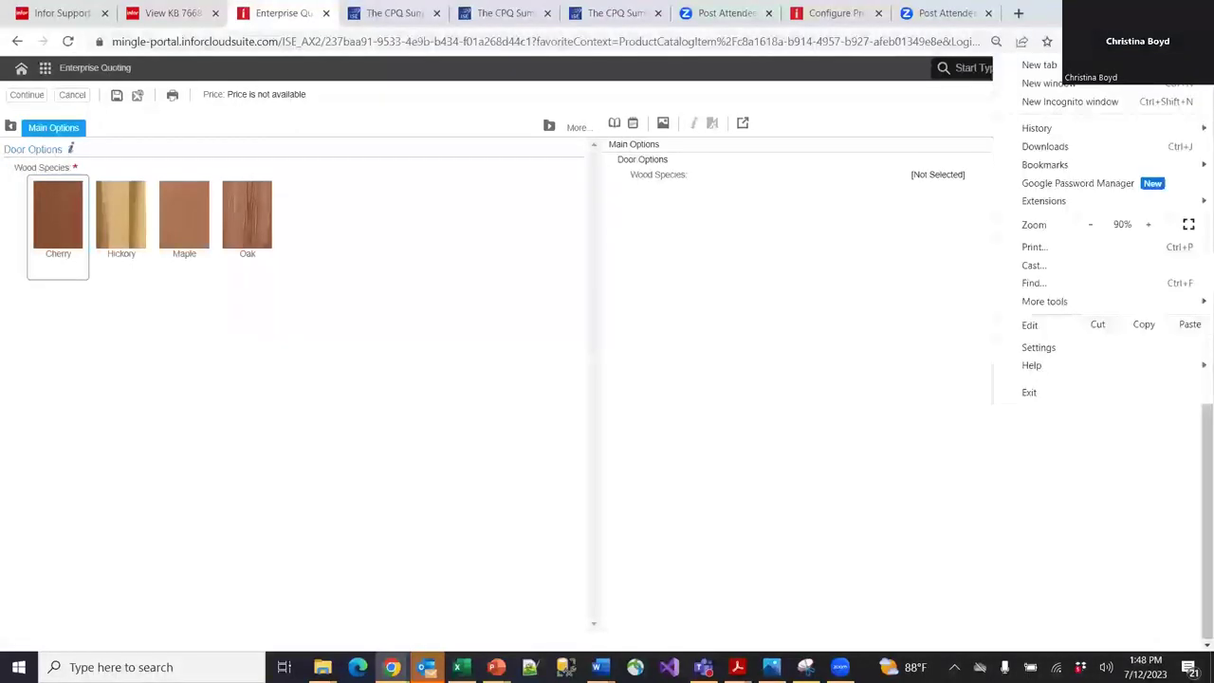
pyautogui.click(1149, 226)
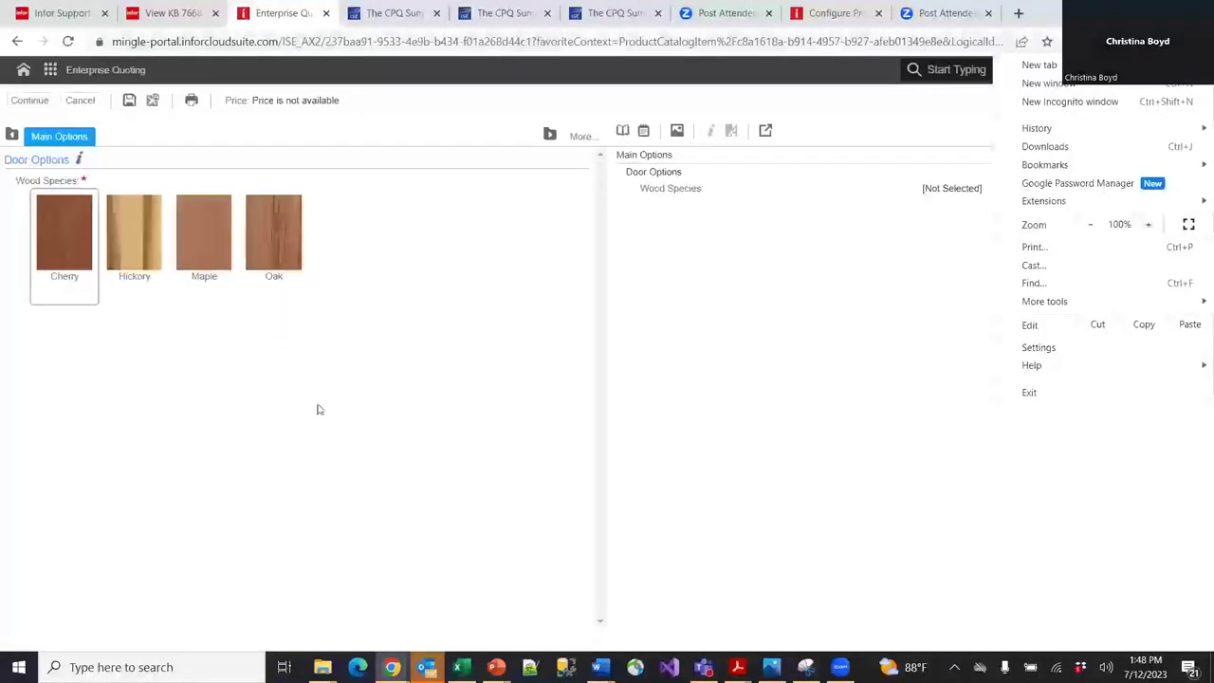
pyautogui.click(1149, 225)
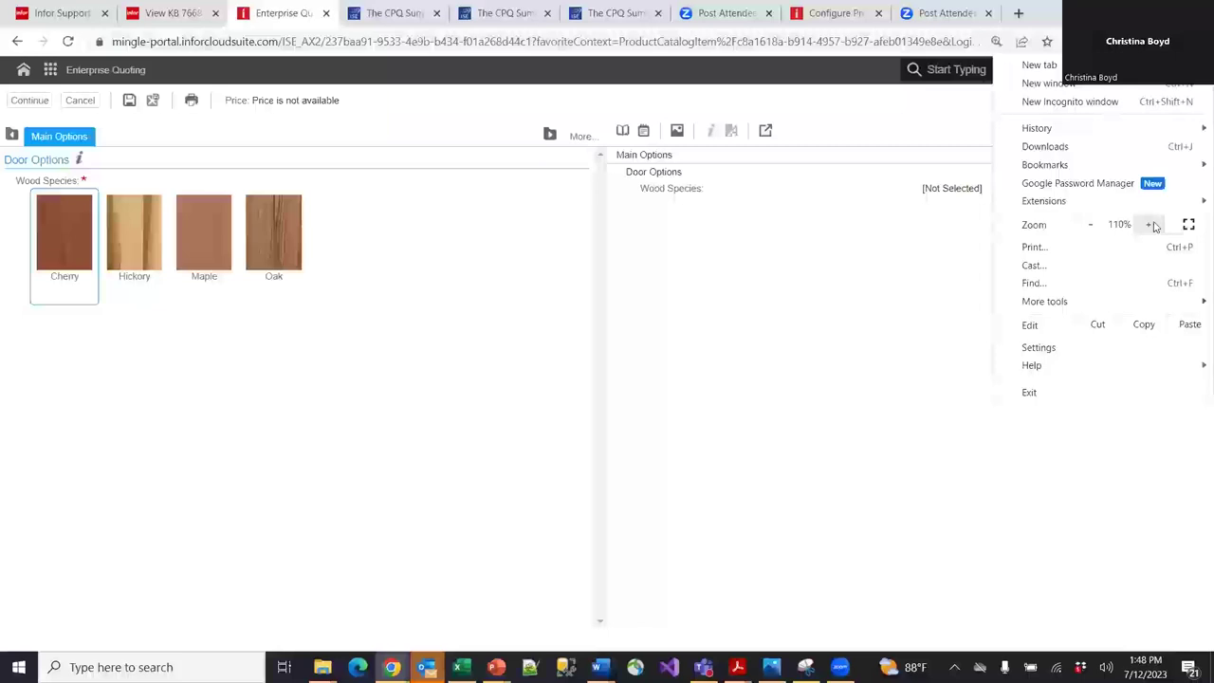
pyautogui.click(409, 433)
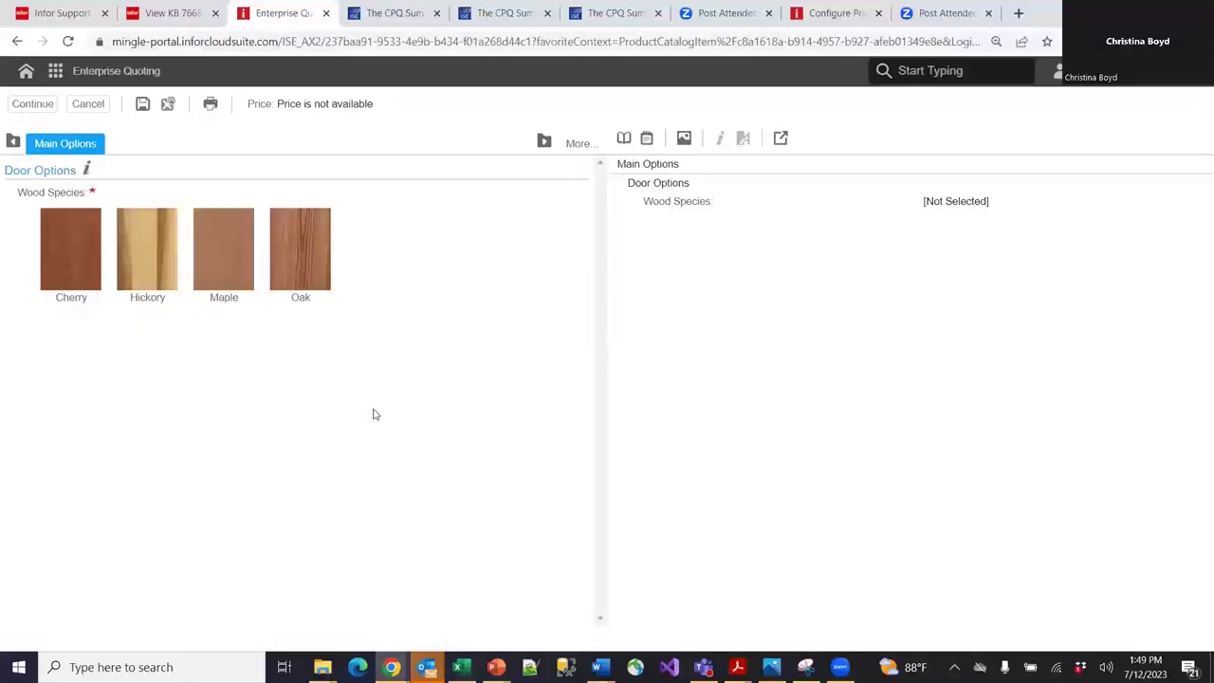
pyautogui.click(74, 280)
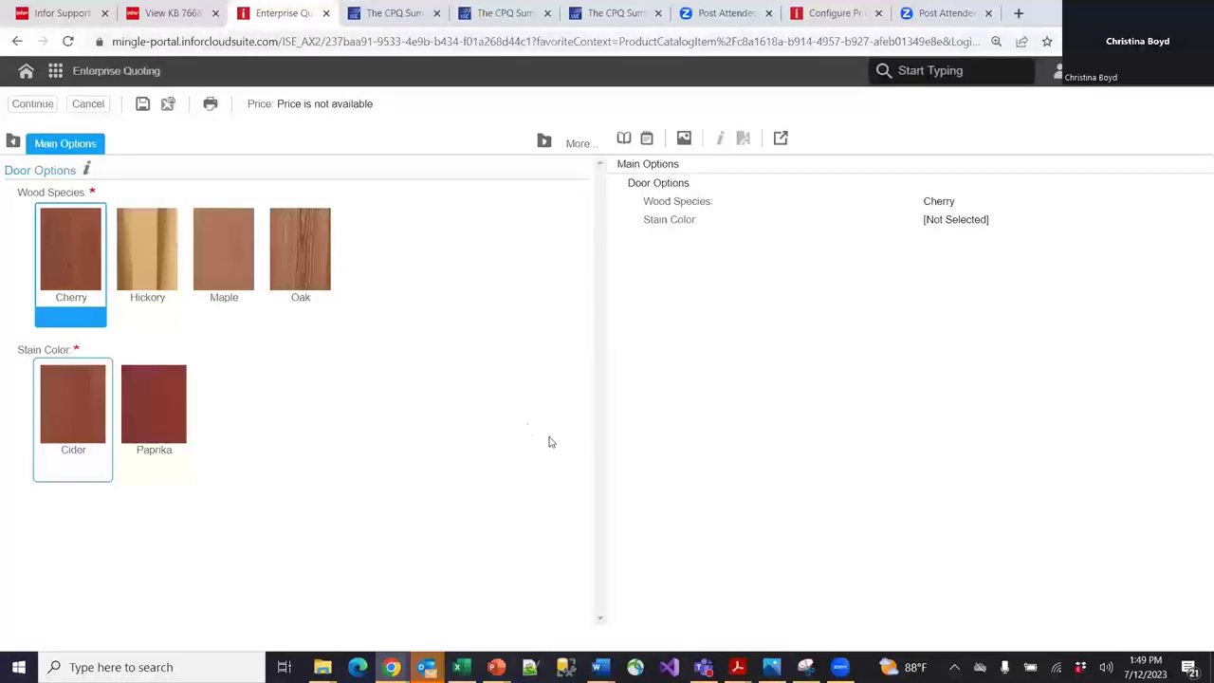
pyautogui.click(160, 389)
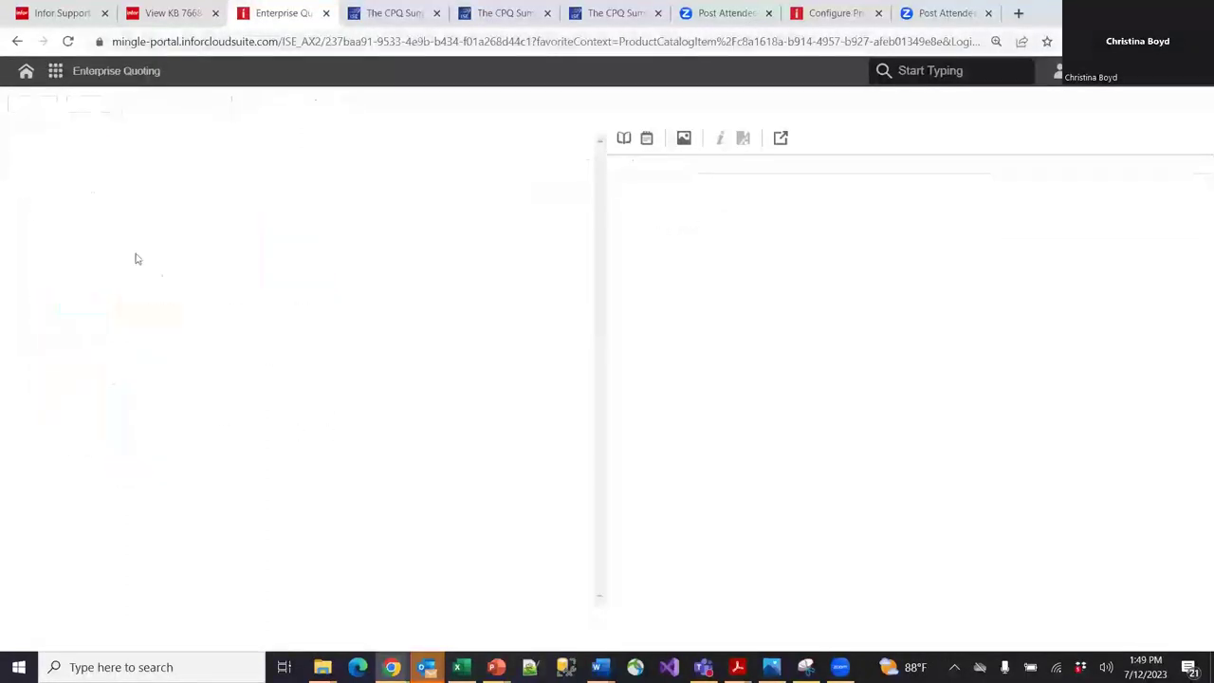
pyautogui.click(158, 265)
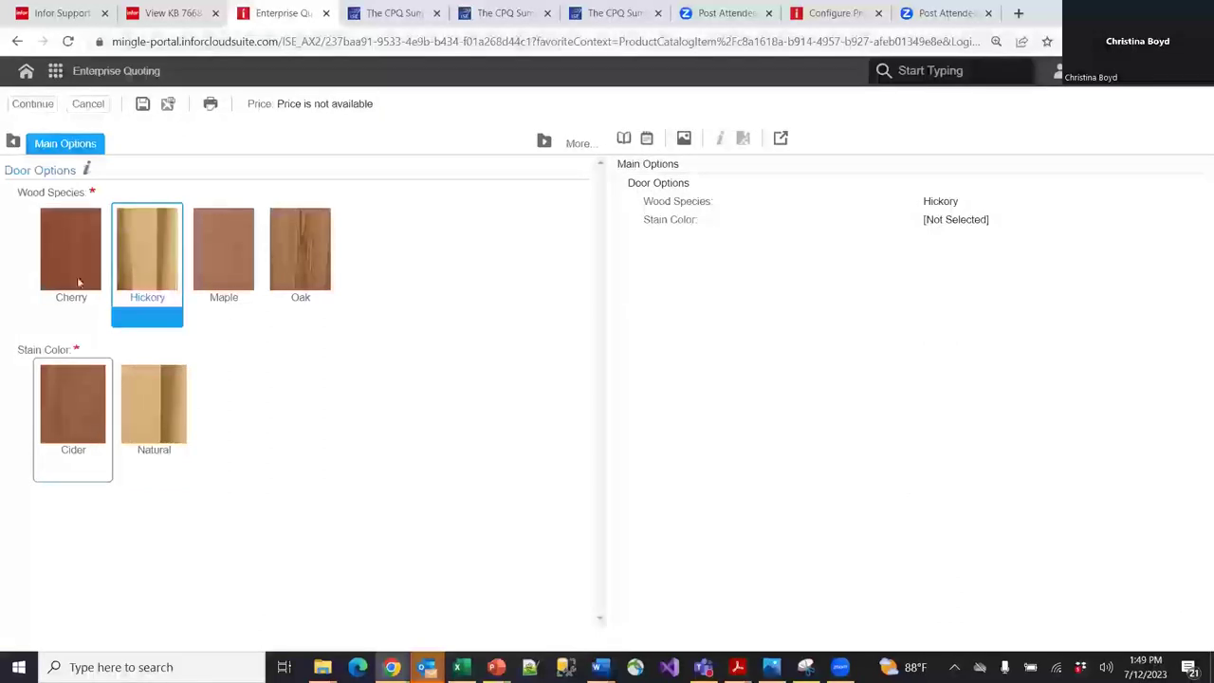
pyautogui.click(142, 400)
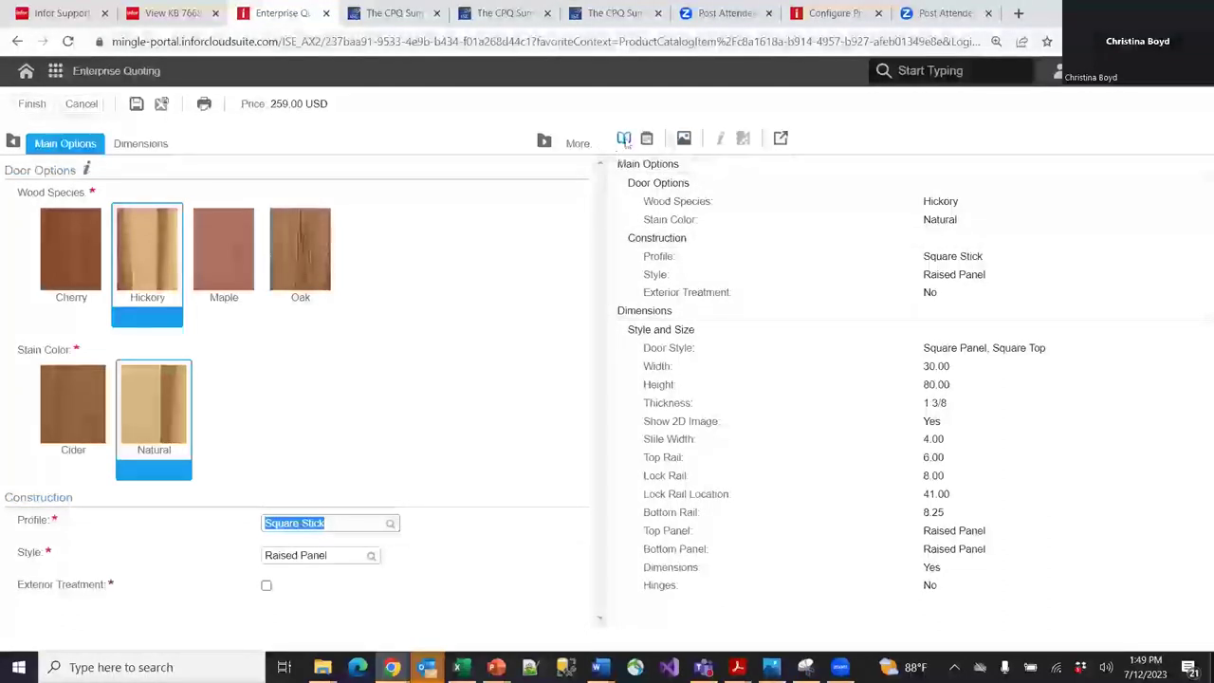
# Show the door's price breakdown and set its construction to Quarter Round profile, Scoop Panel style and exterior treatment.
pyautogui.click(623, 138)
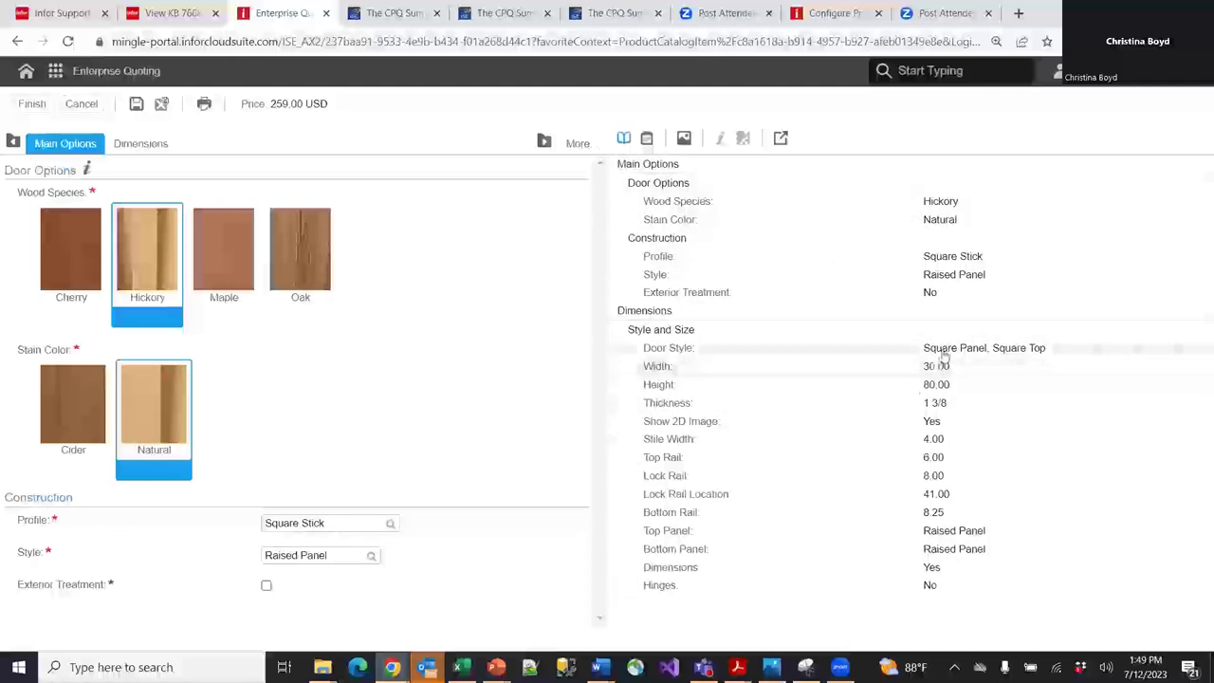
pyautogui.click(648, 139)
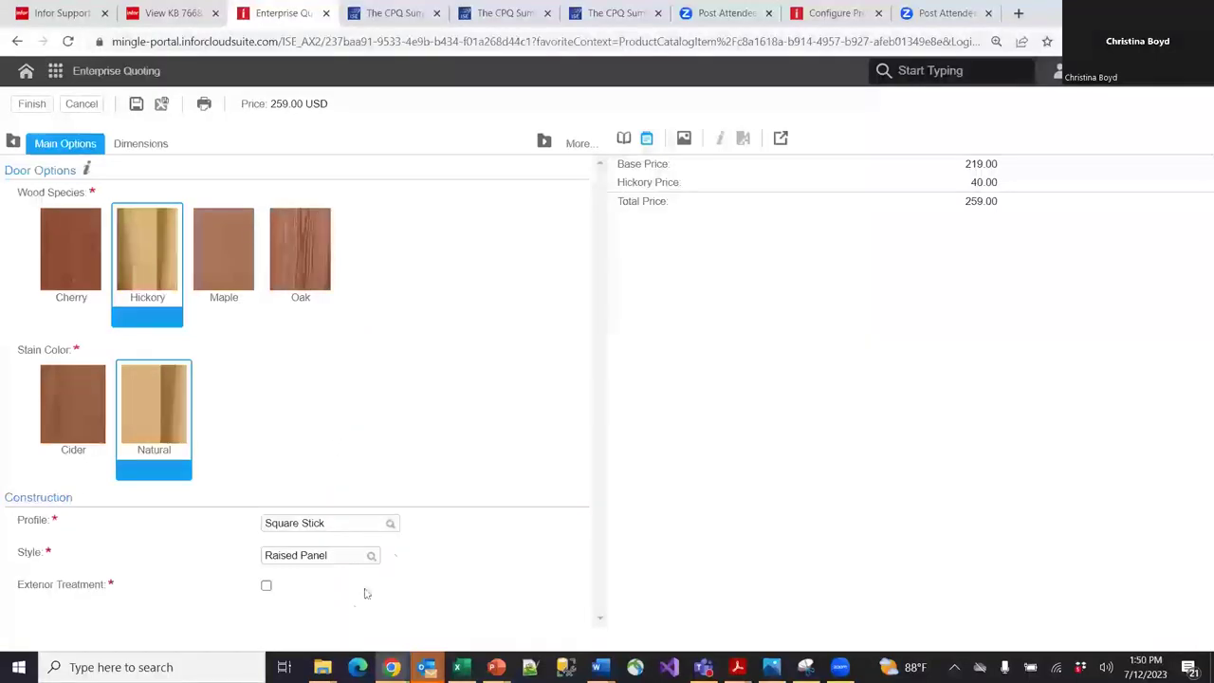
pyautogui.click(389, 526)
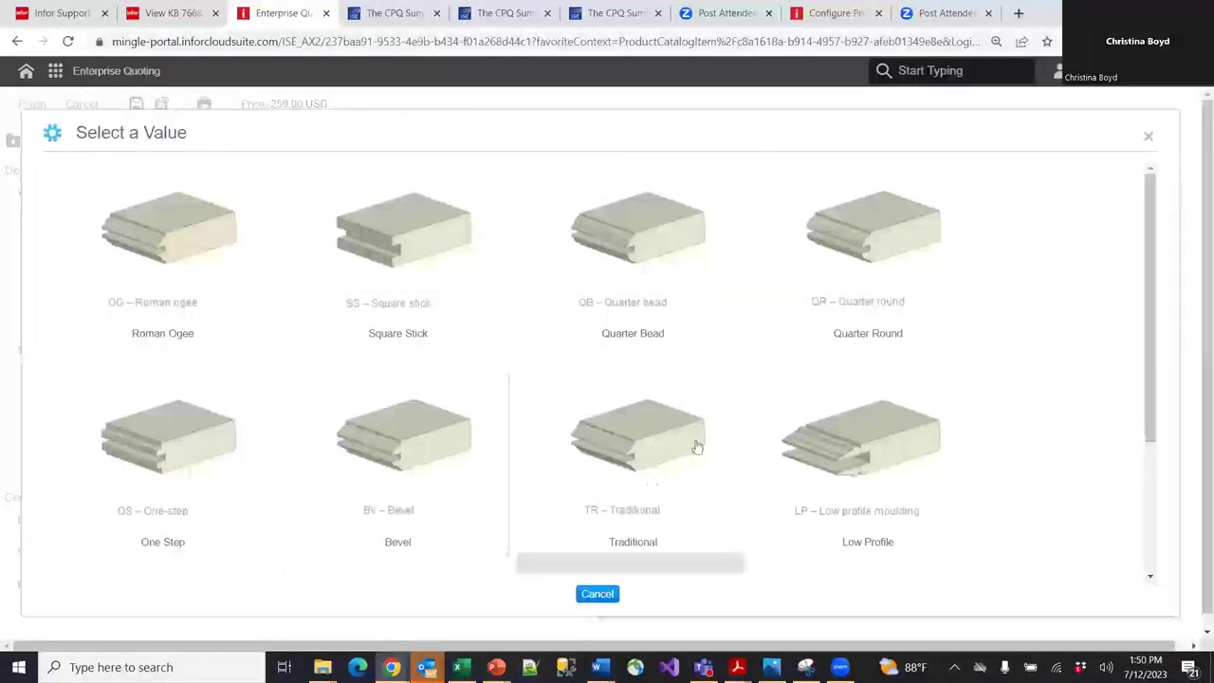
pyautogui.click(872, 240)
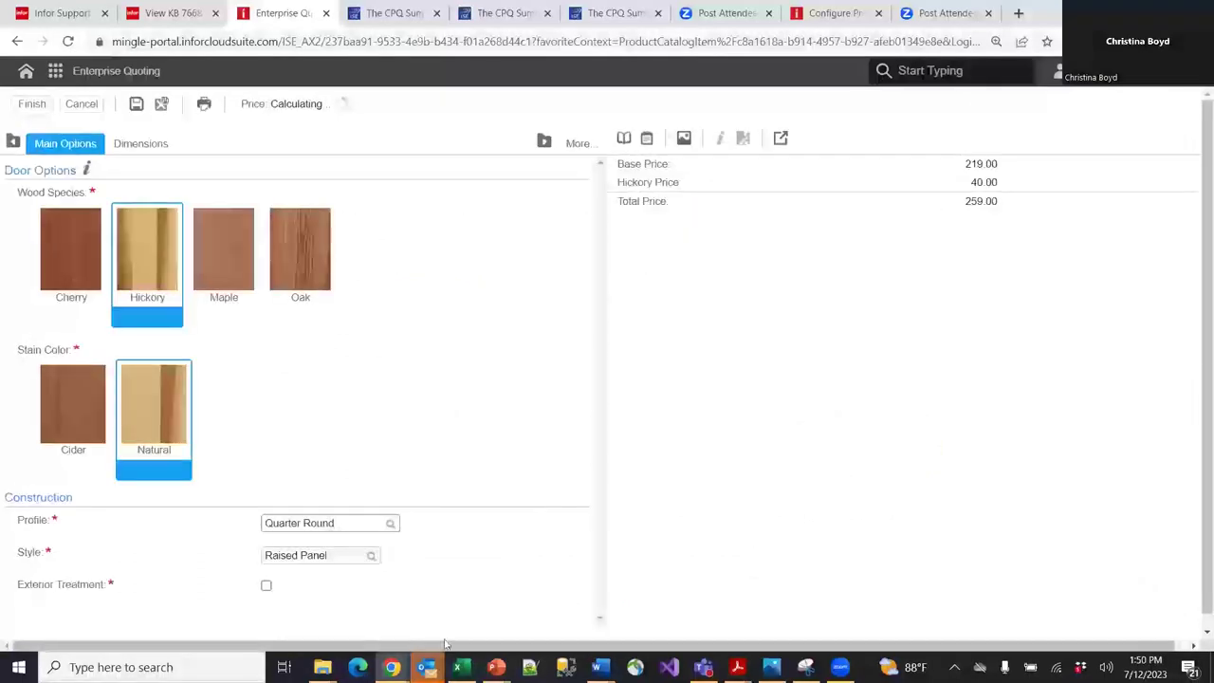
pyautogui.click(371, 556)
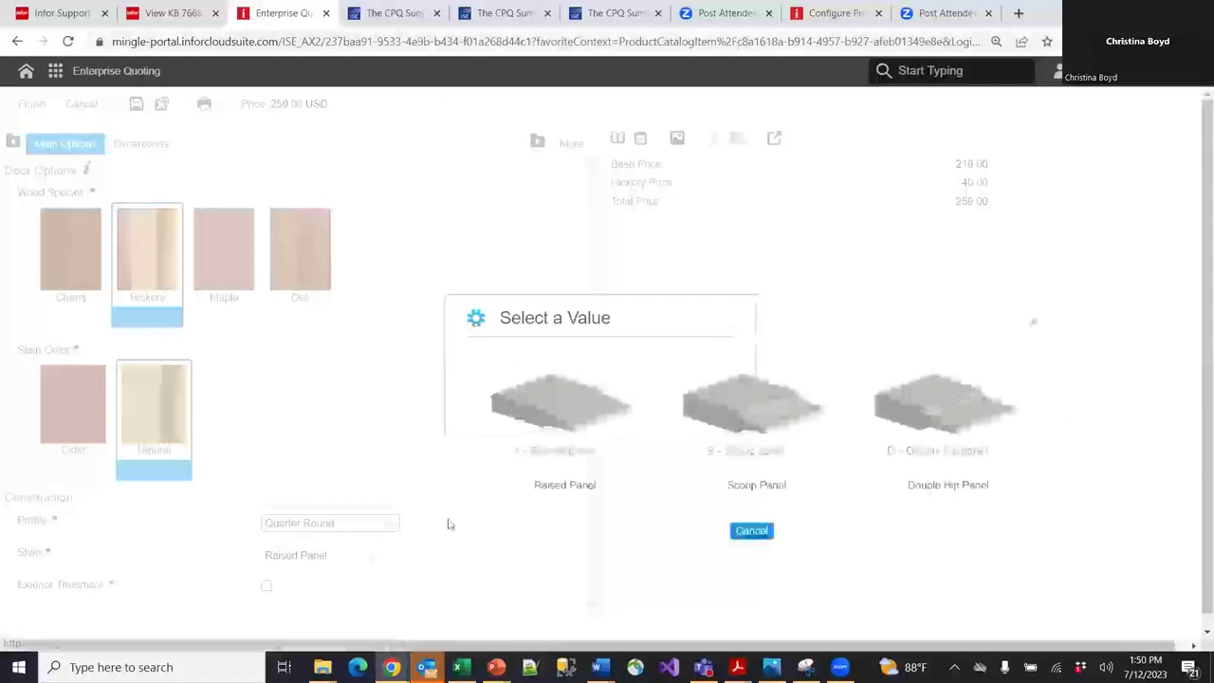
pyautogui.click(777, 400)
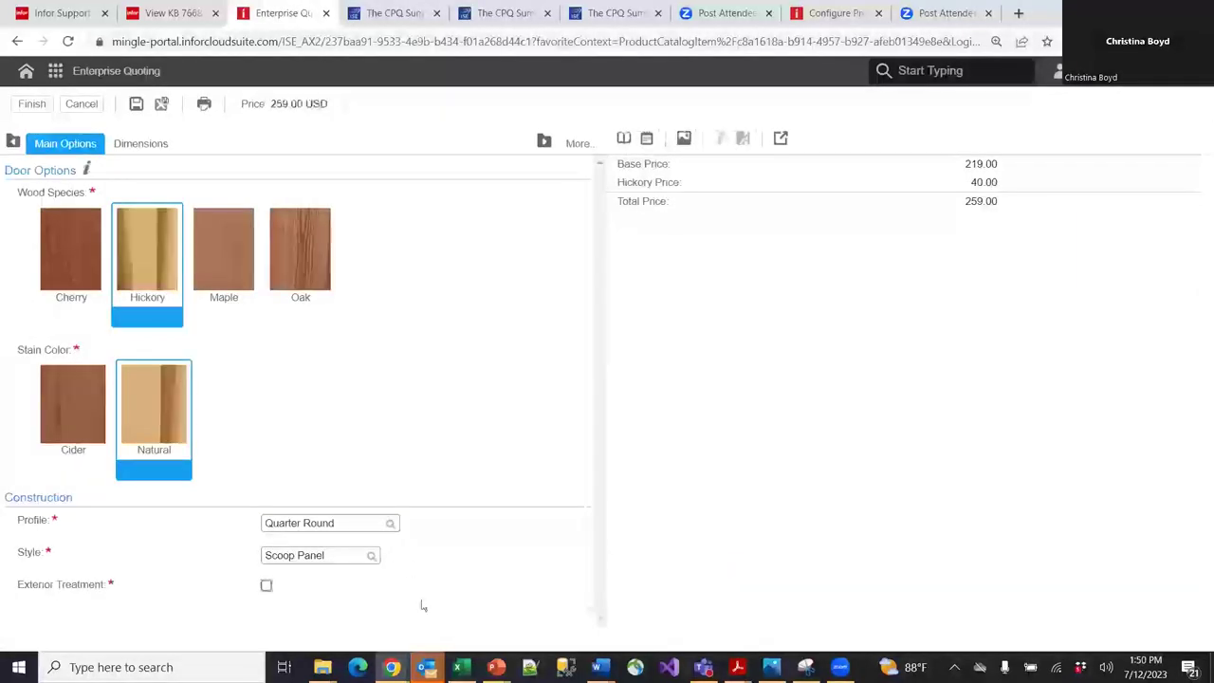
pyautogui.click(266, 588)
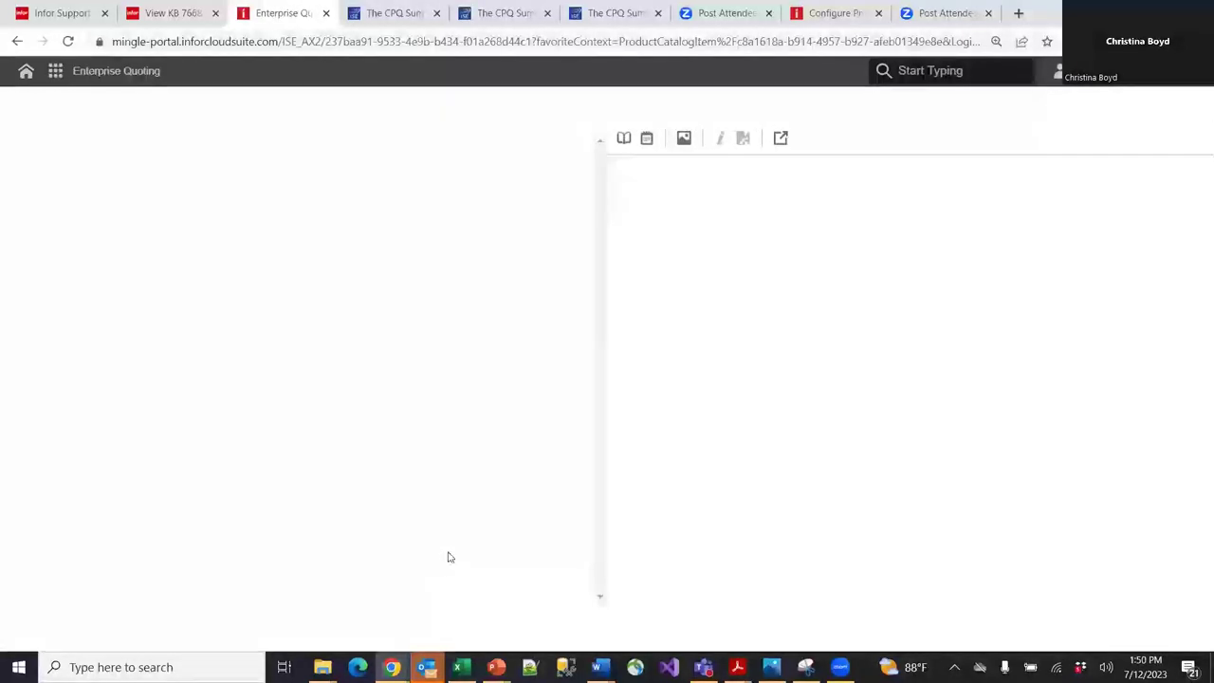
# Display the door's 2D drawing beside the dimension options and fit everything on the page at 80% zoom.
pyautogui.scroll(1, 449, 557)
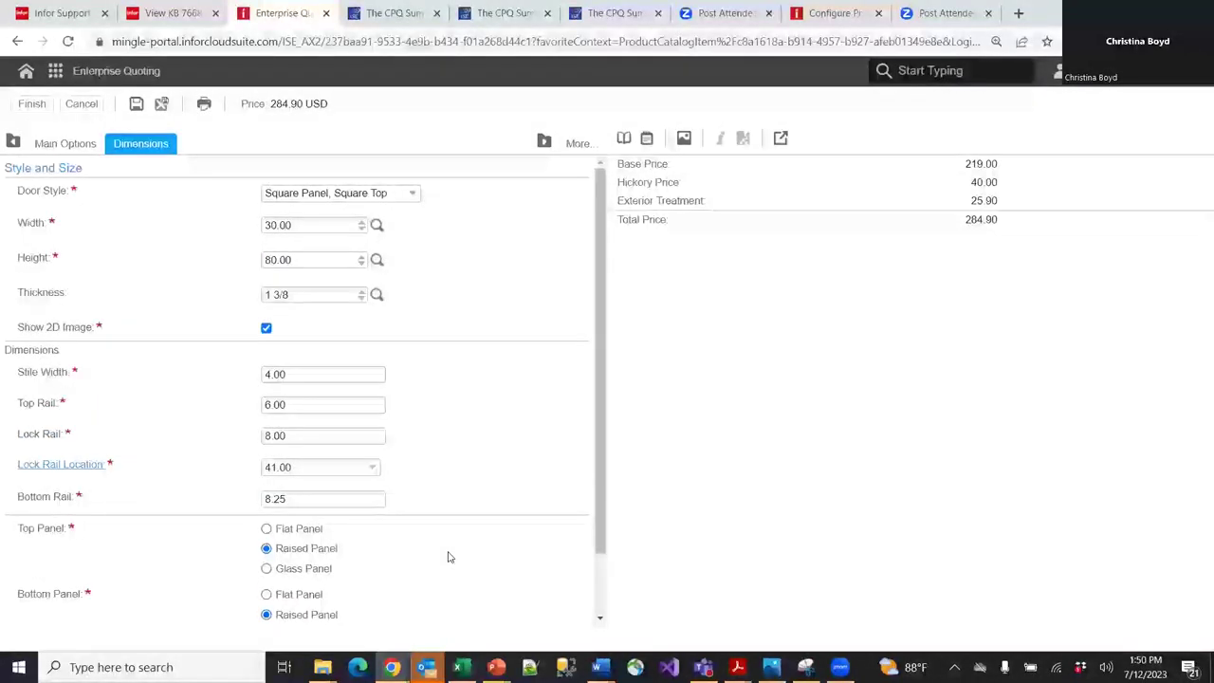
pyautogui.scroll(-1, 449, 556)
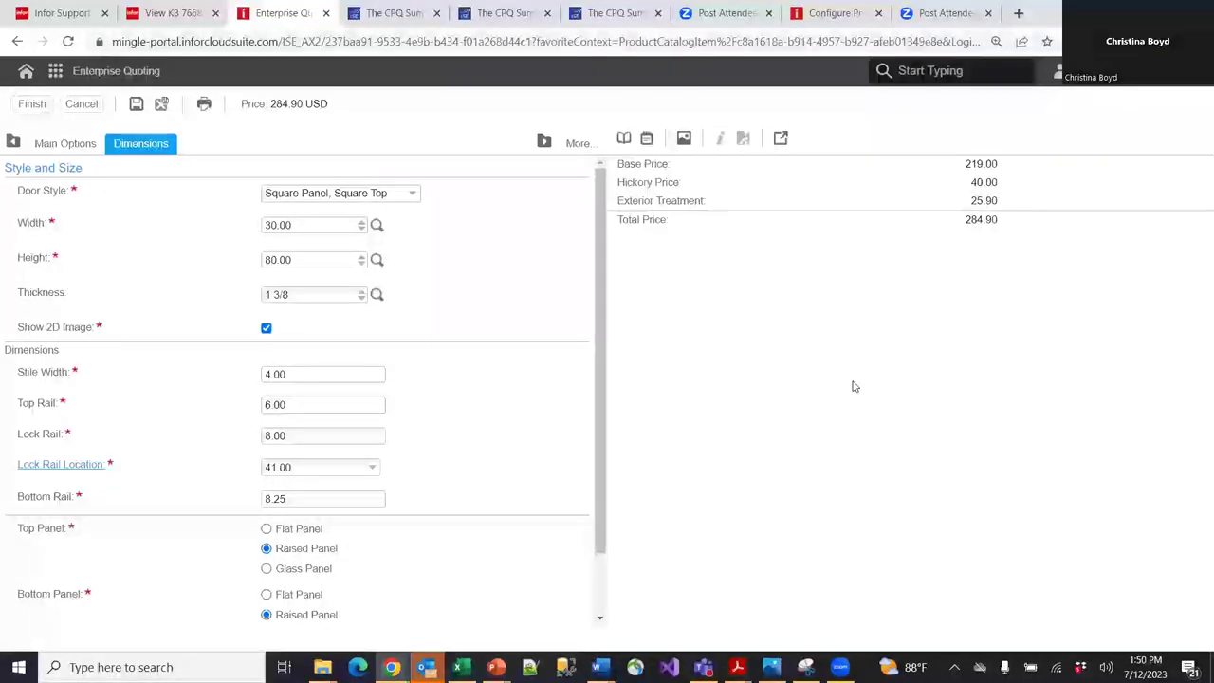
pyautogui.click(683, 140)
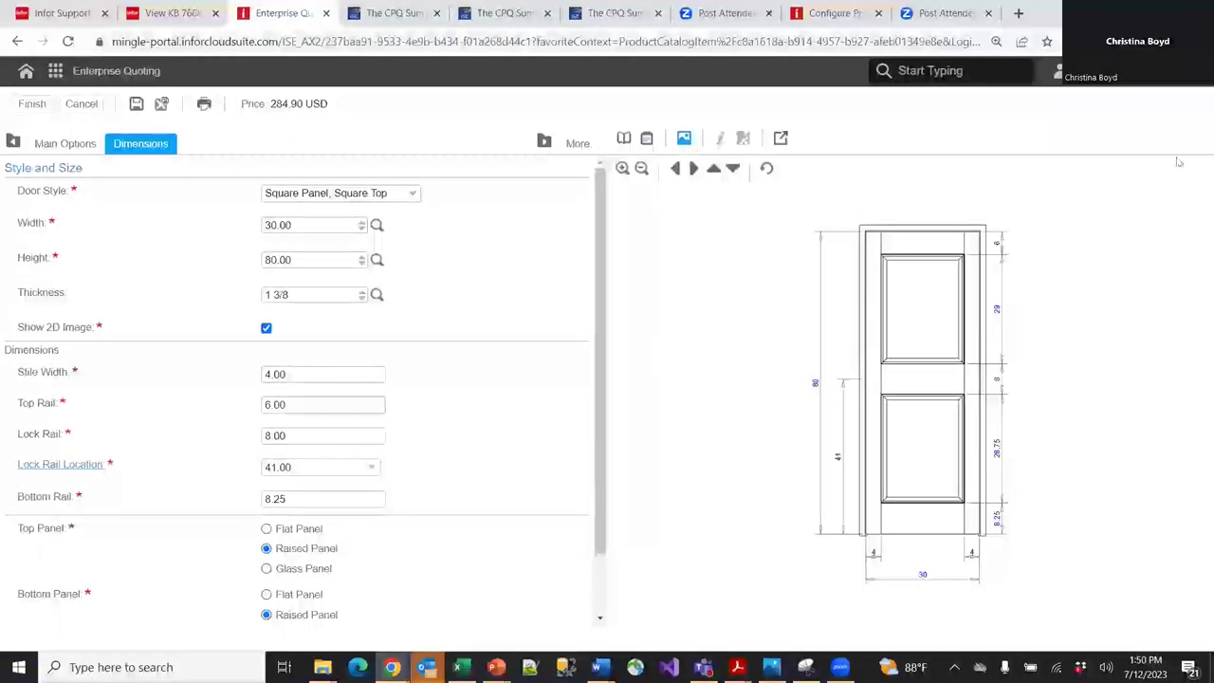
pyautogui.click(1199, 41)
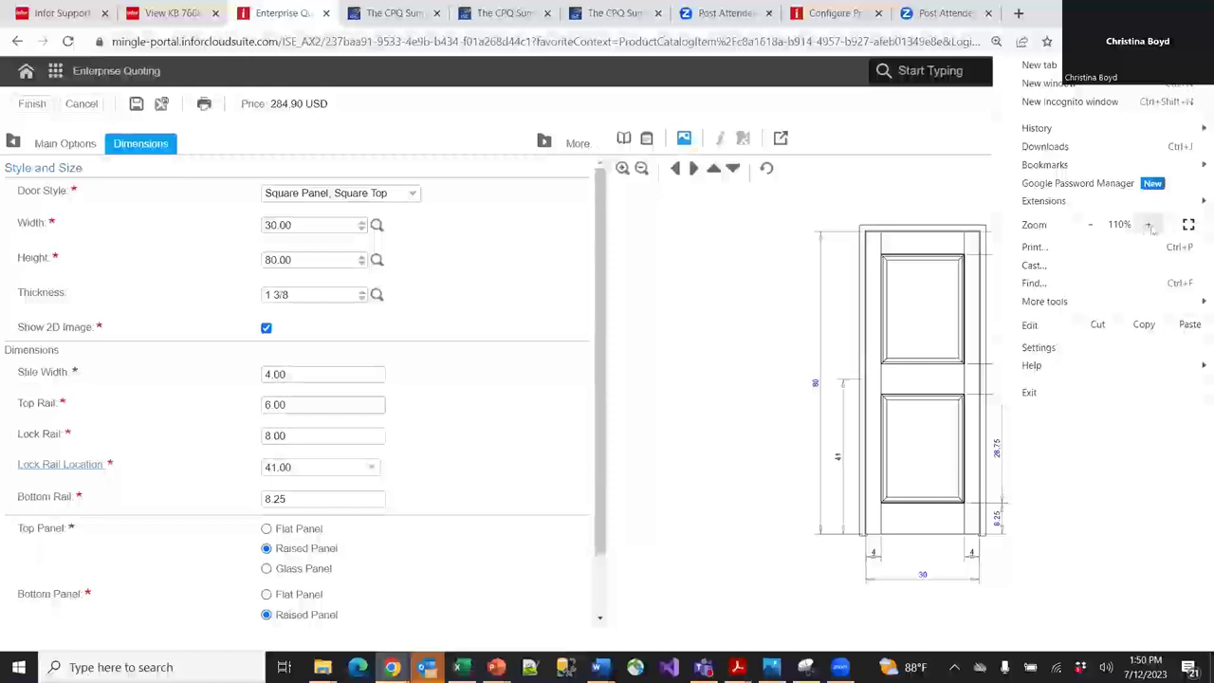
pyautogui.click(1090, 226)
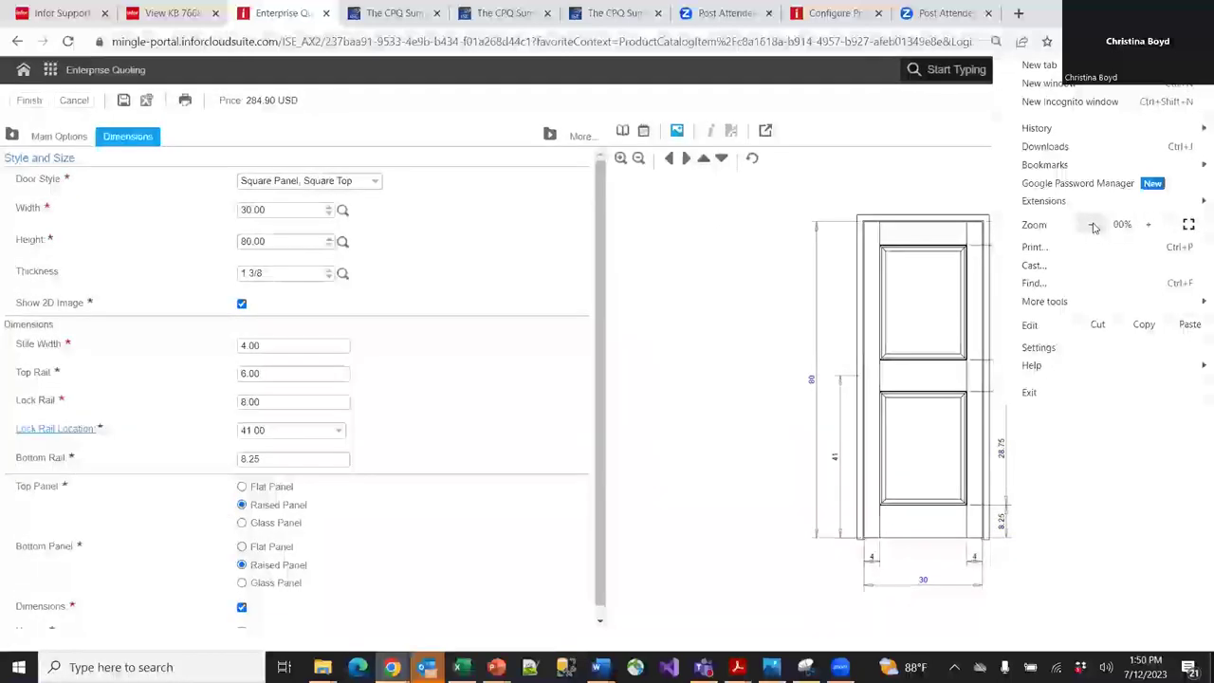
pyautogui.click(1091, 227)
pyautogui.click(1090, 226)
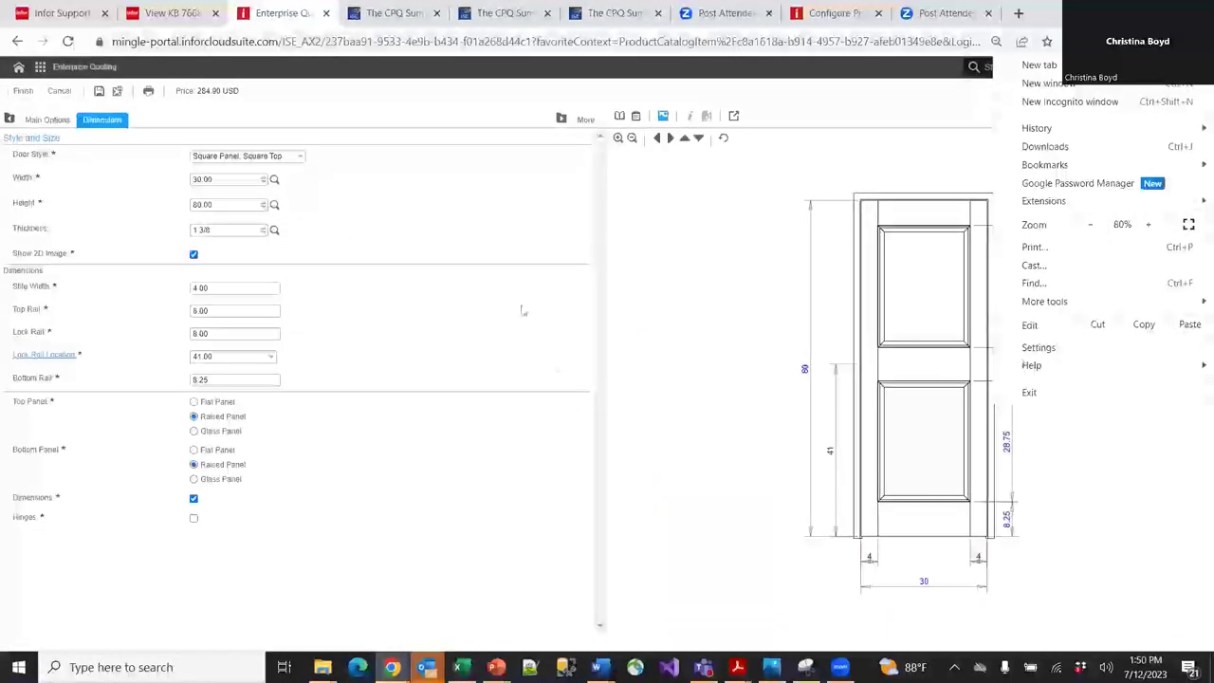
pyautogui.click(669, 376)
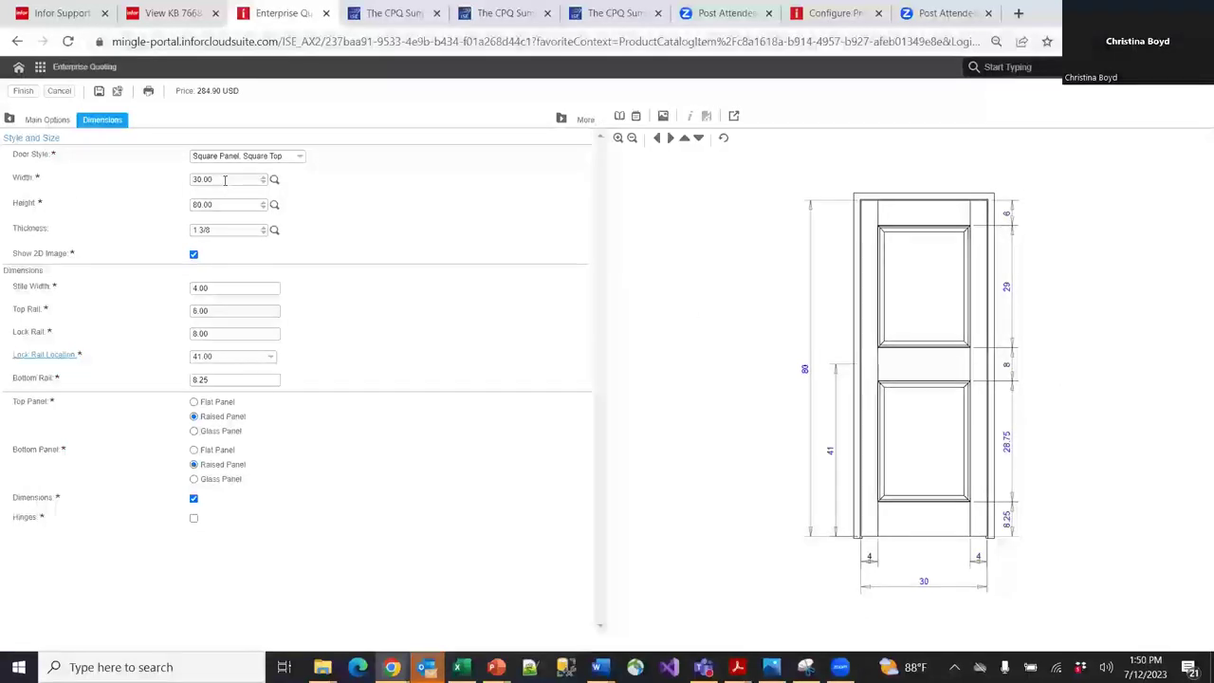
# Set the door style to Arch Panel, Arch Top and the door's height to 85.25.
pyautogui.click(300, 156)
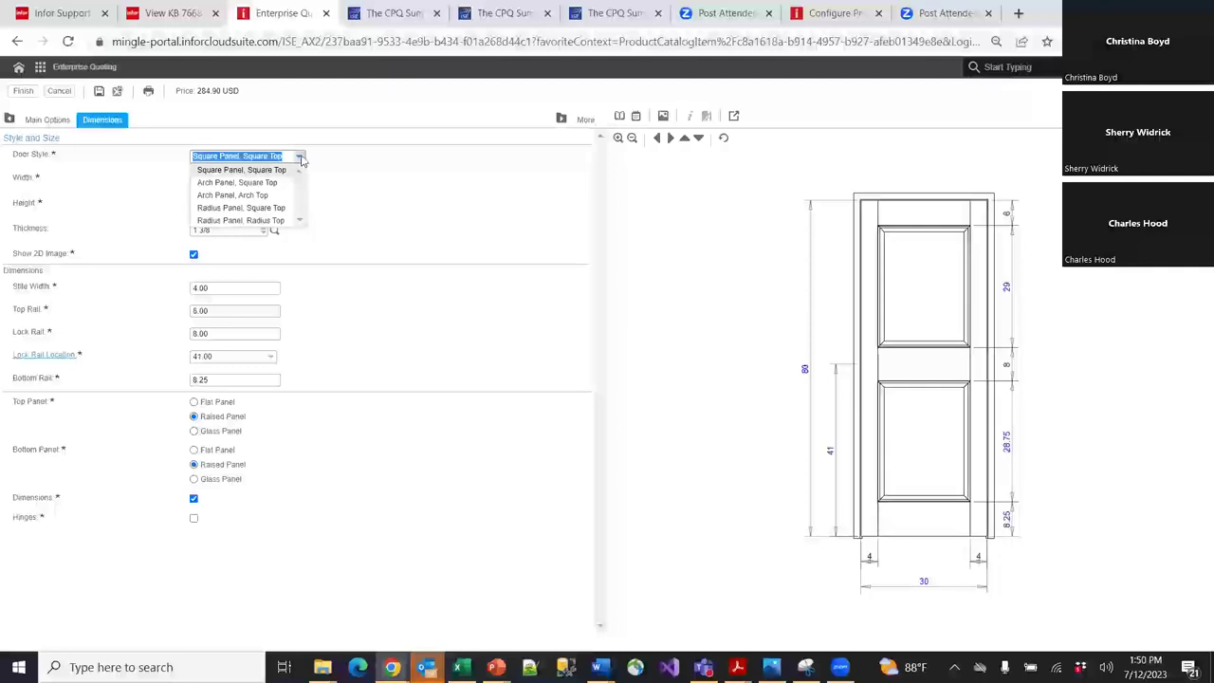
pyautogui.click(227, 195)
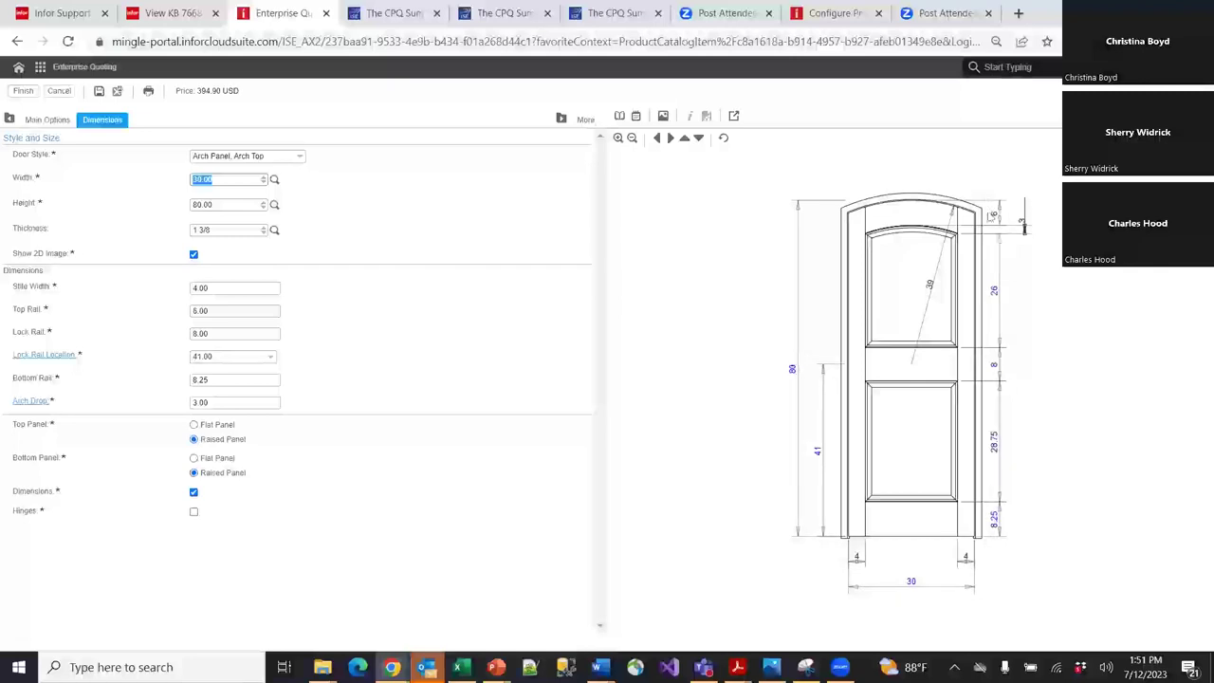
pyautogui.click(266, 181)
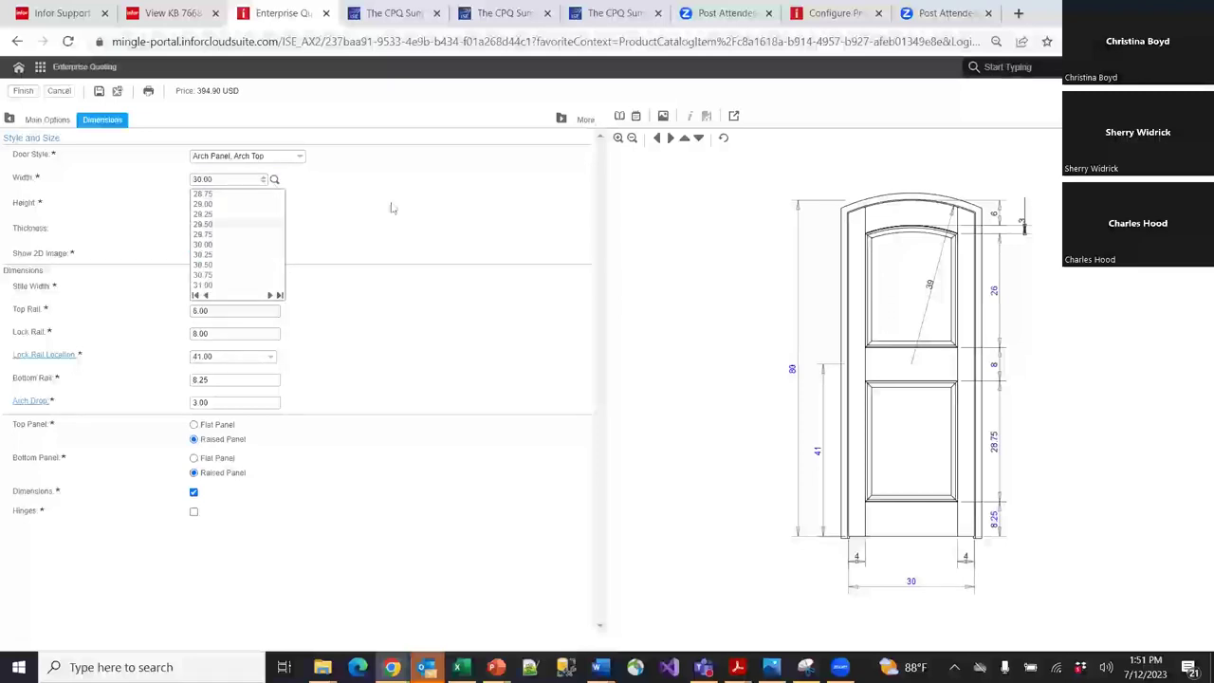
pyautogui.click(264, 205)
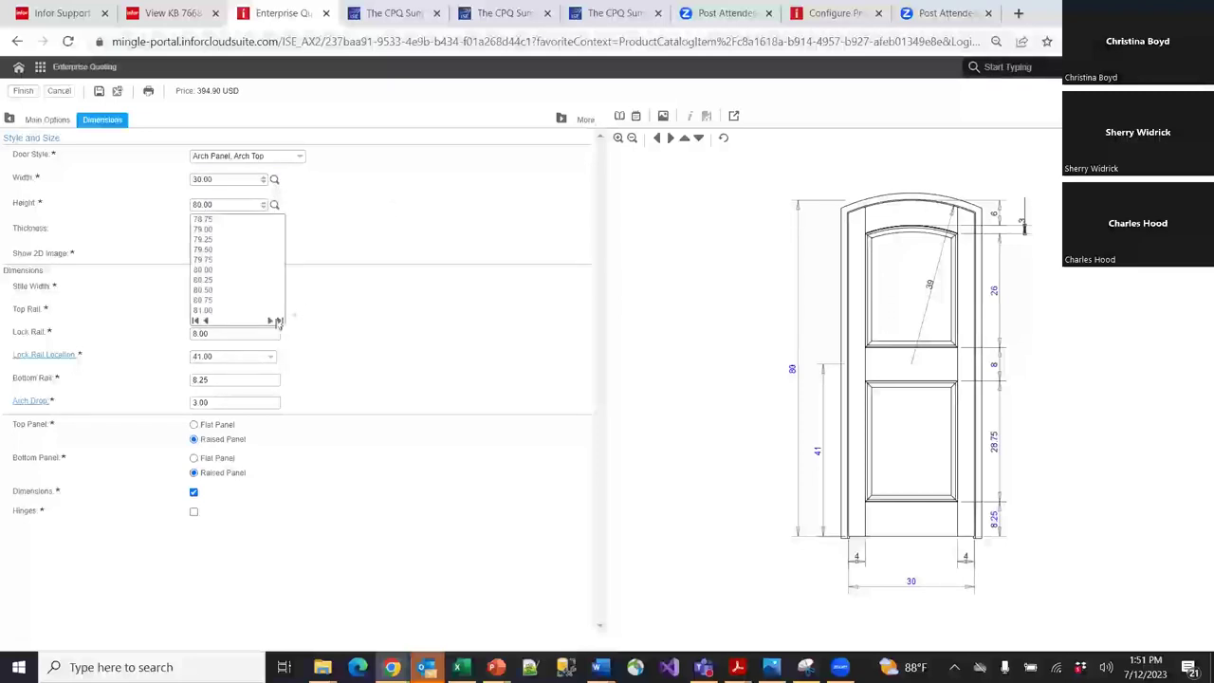
pyautogui.click(268, 322)
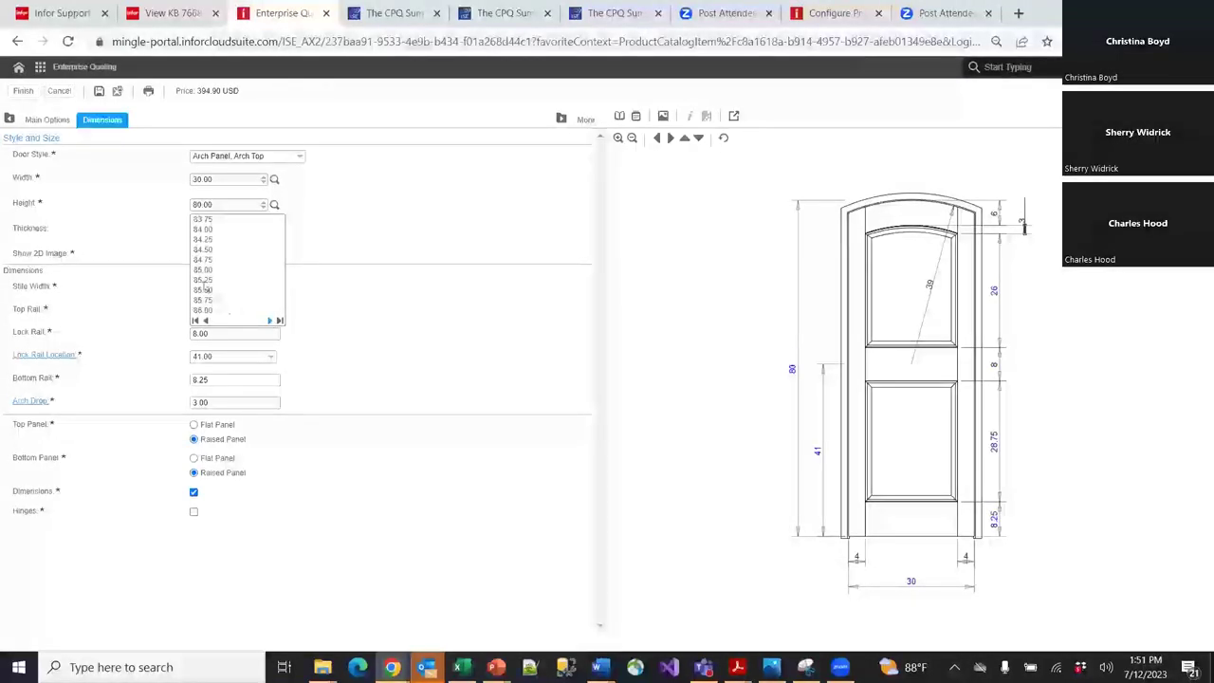
pyautogui.click(212, 279)
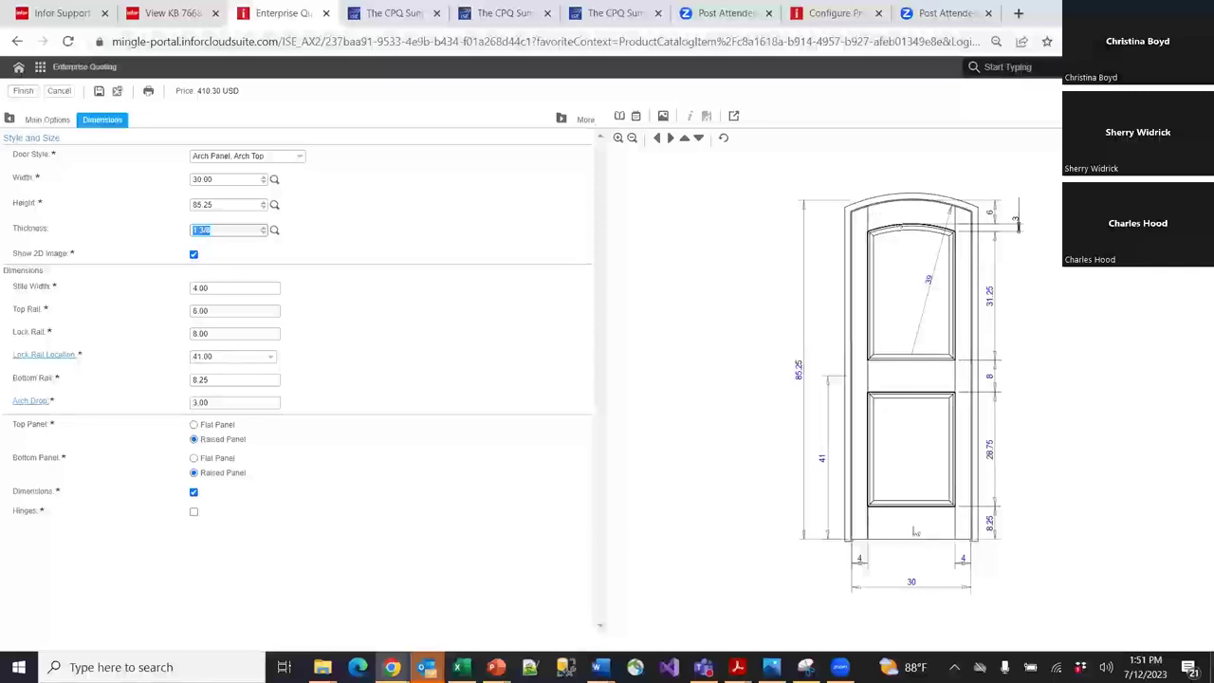
# Try to set the door's width to 35.75.
pyautogui.click(274, 180)
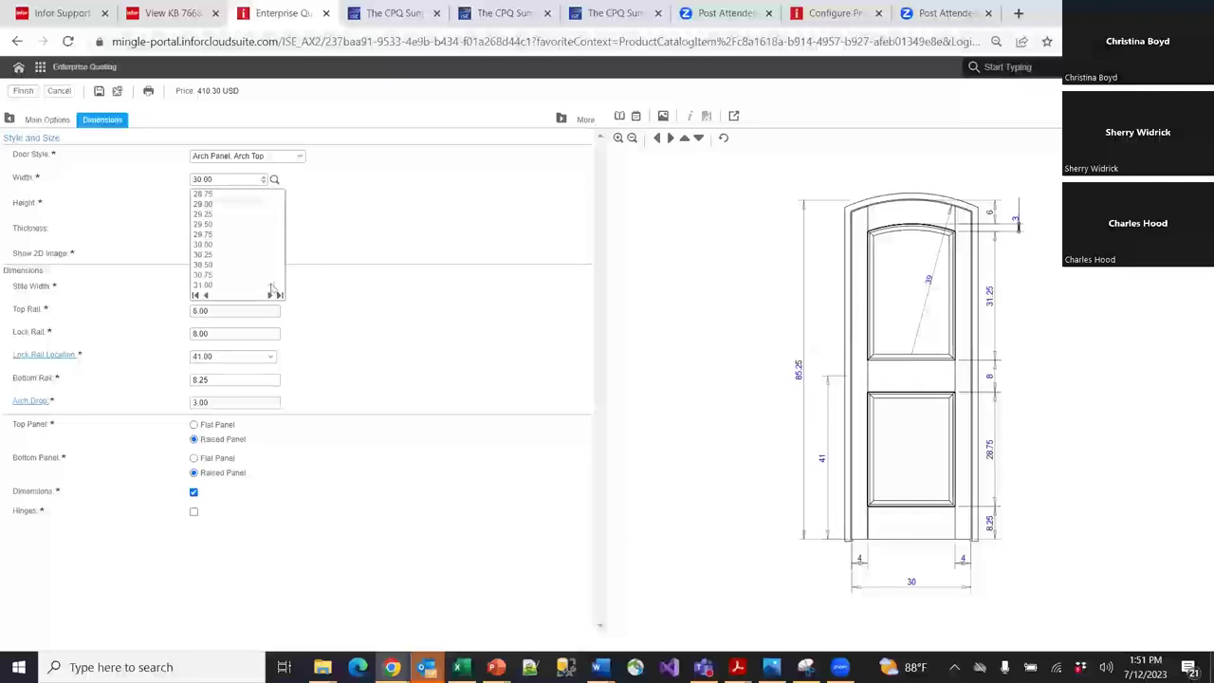
pyautogui.click(270, 296)
pyautogui.click(269, 296)
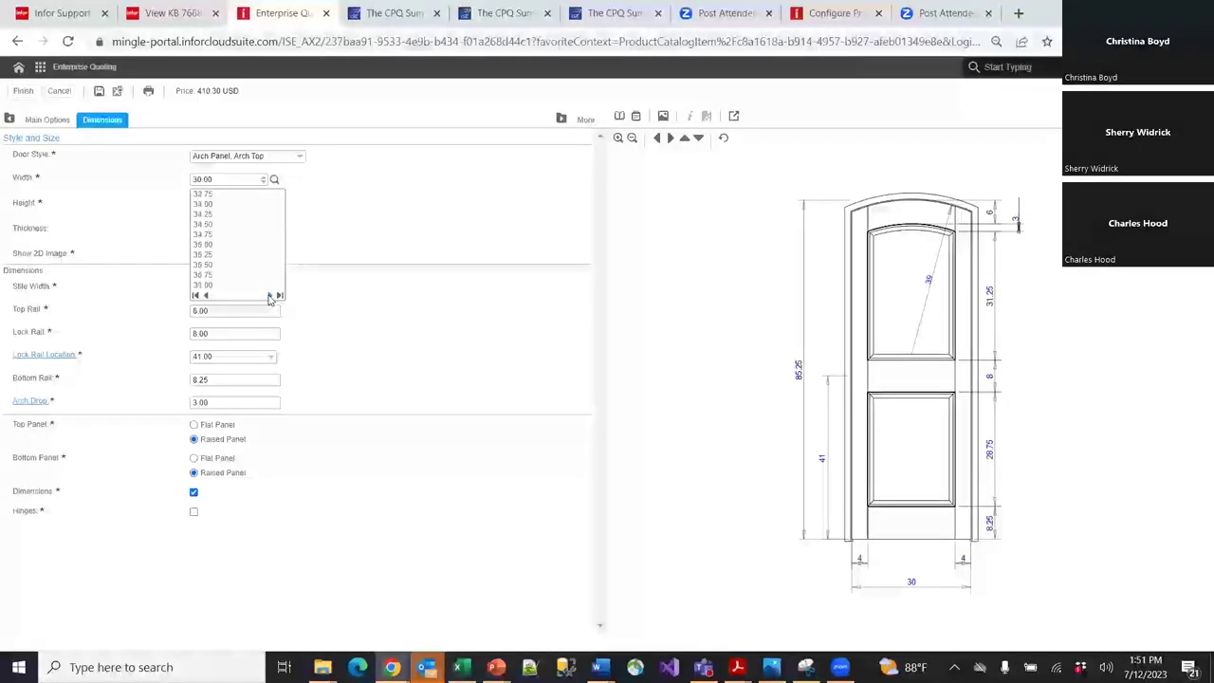
pyautogui.click(219, 275)
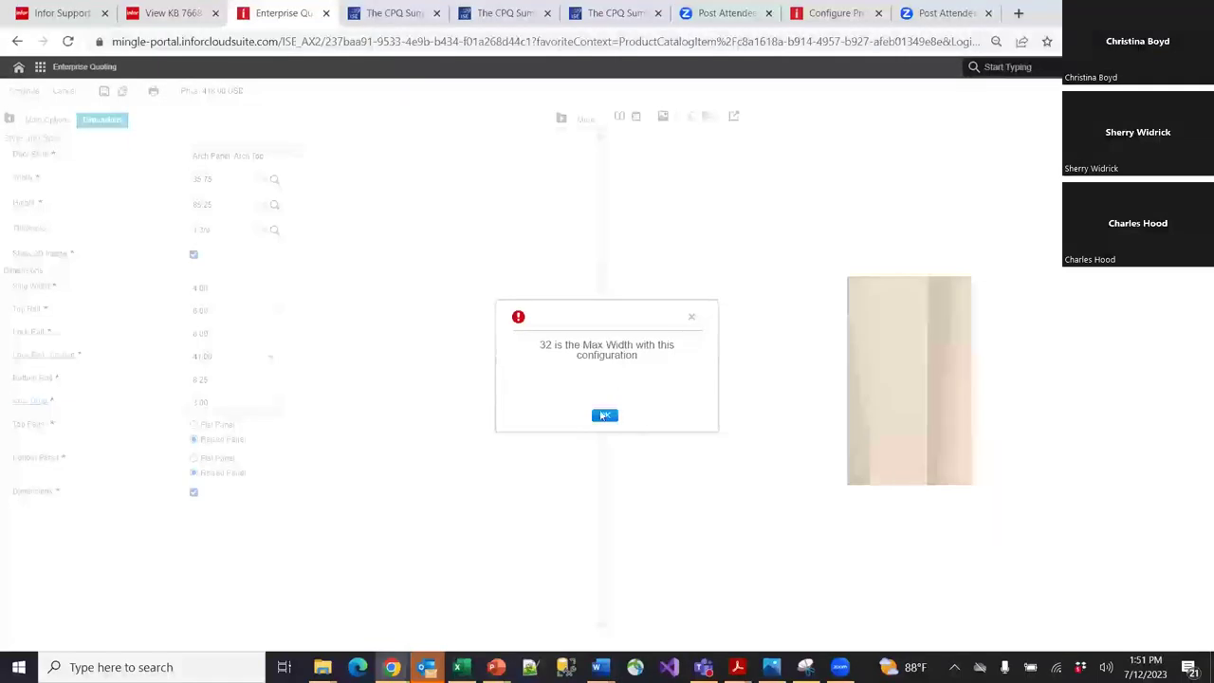
pyautogui.click(603, 417)
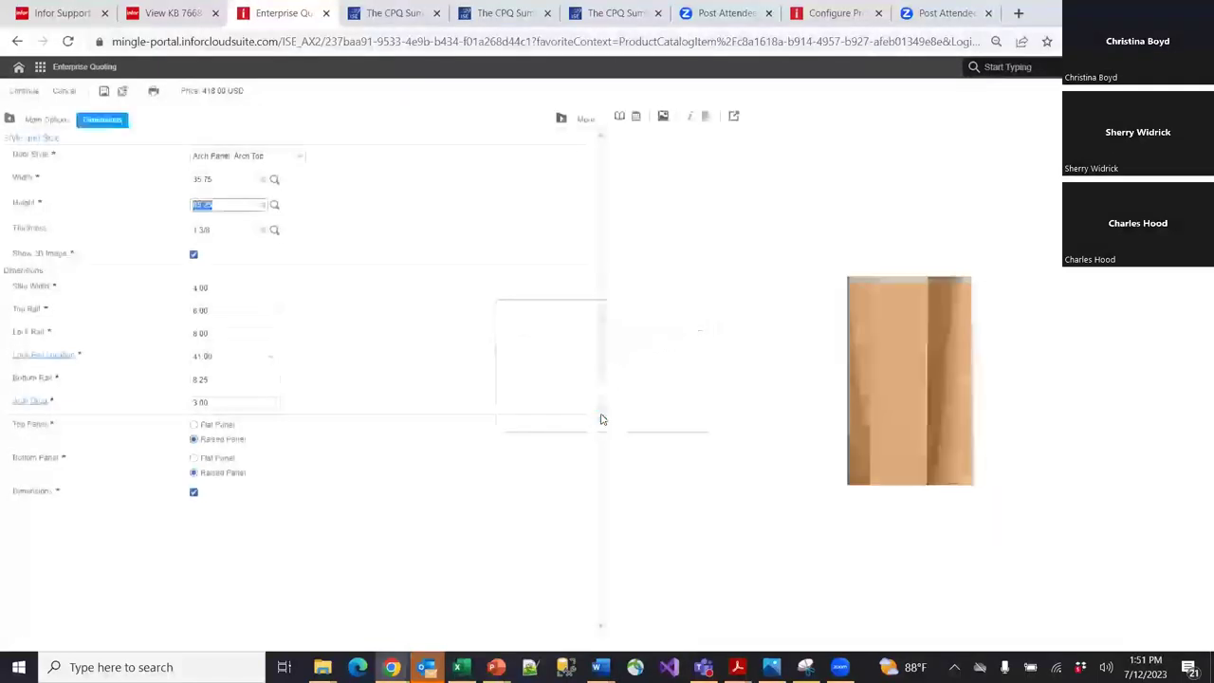
# Set the door's width to 31.75.
pyautogui.click(274, 180)
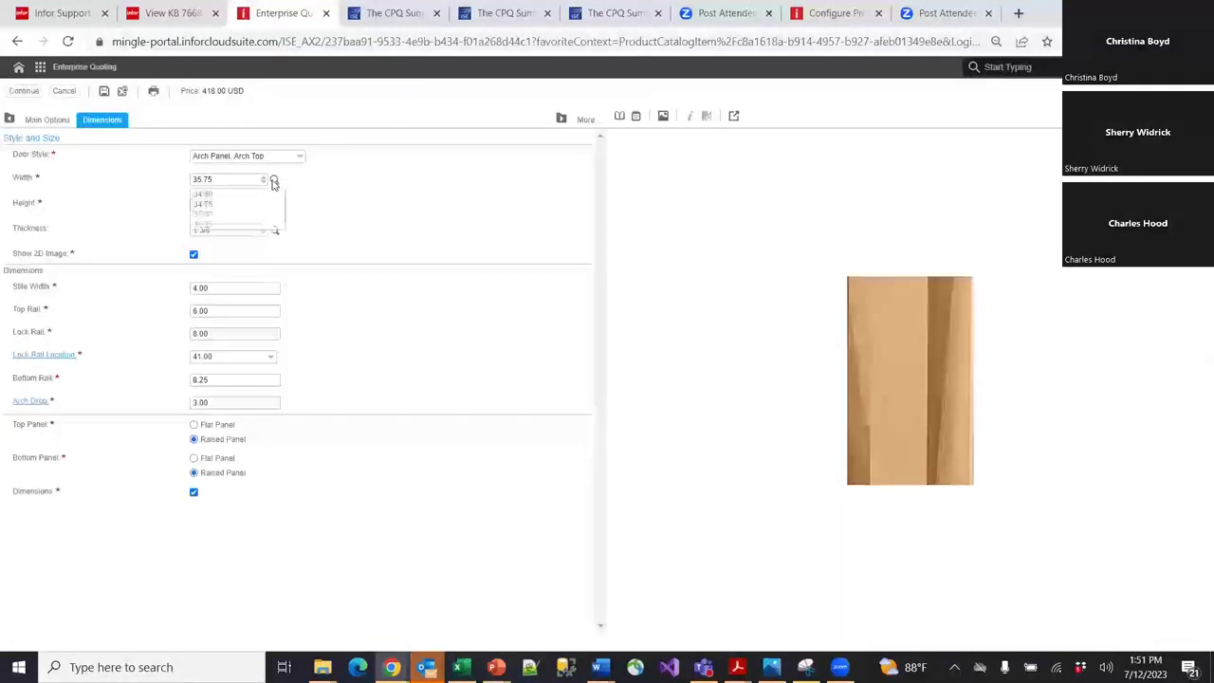
pyautogui.click(207, 296)
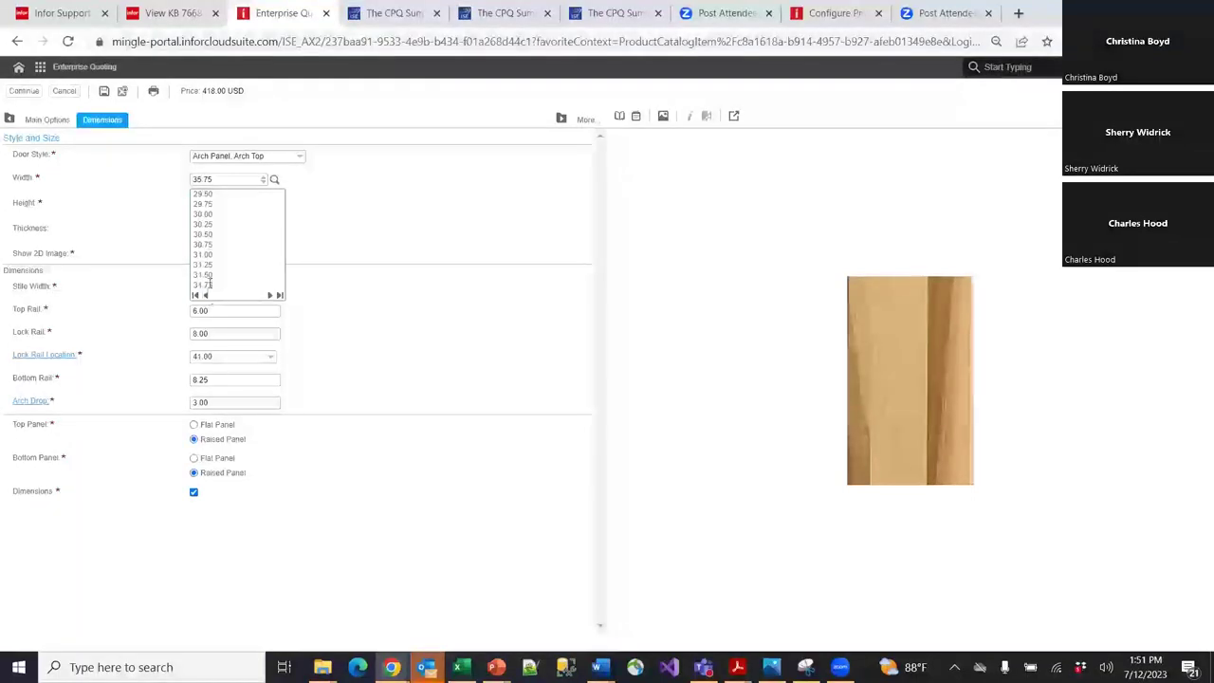
pyautogui.click(203, 284)
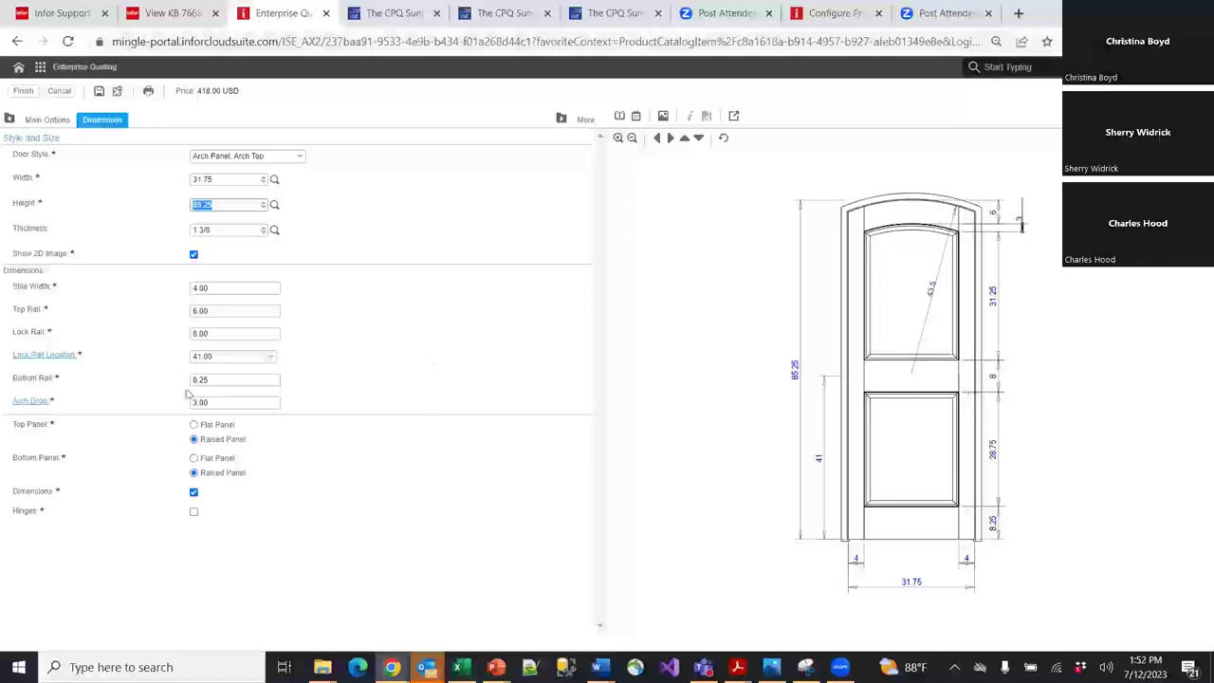
# Set the door's lock rail dimension to 10.00.
pyautogui.click(233, 334)
pyautogui.press('BackSpace')
pyautogui.press('BackSpace')
pyautogui.press('BackSpace')
pyautogui.press('BackSpace')
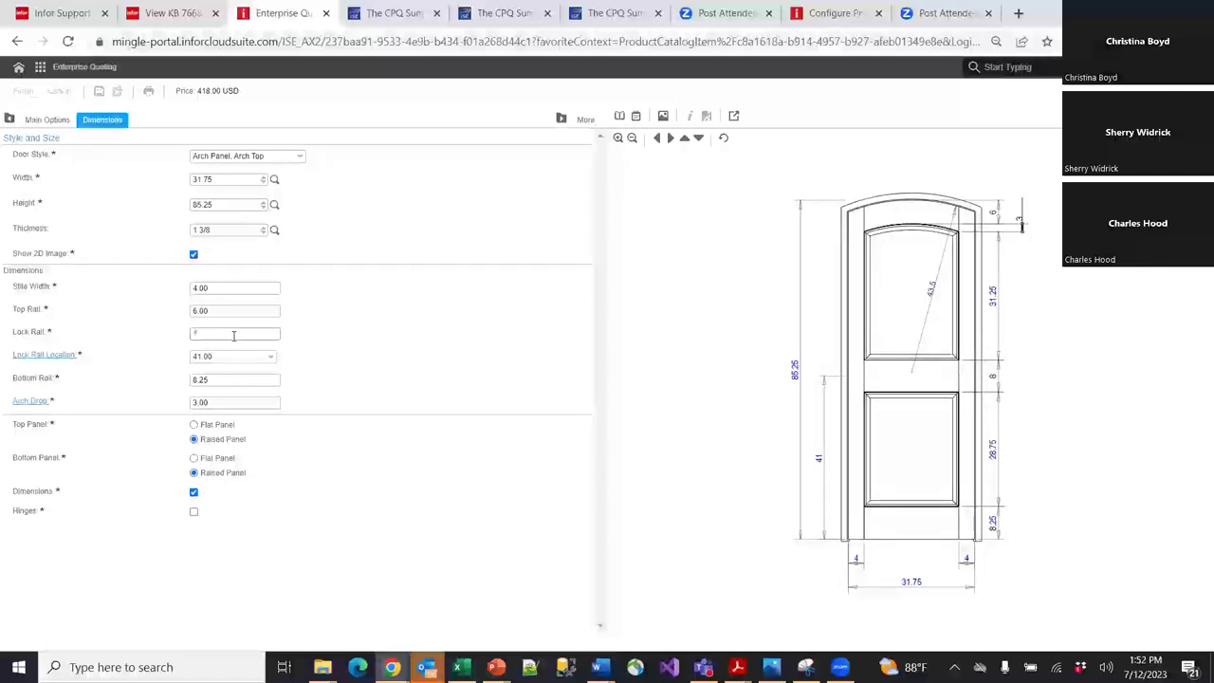
pyautogui.press('Tab')
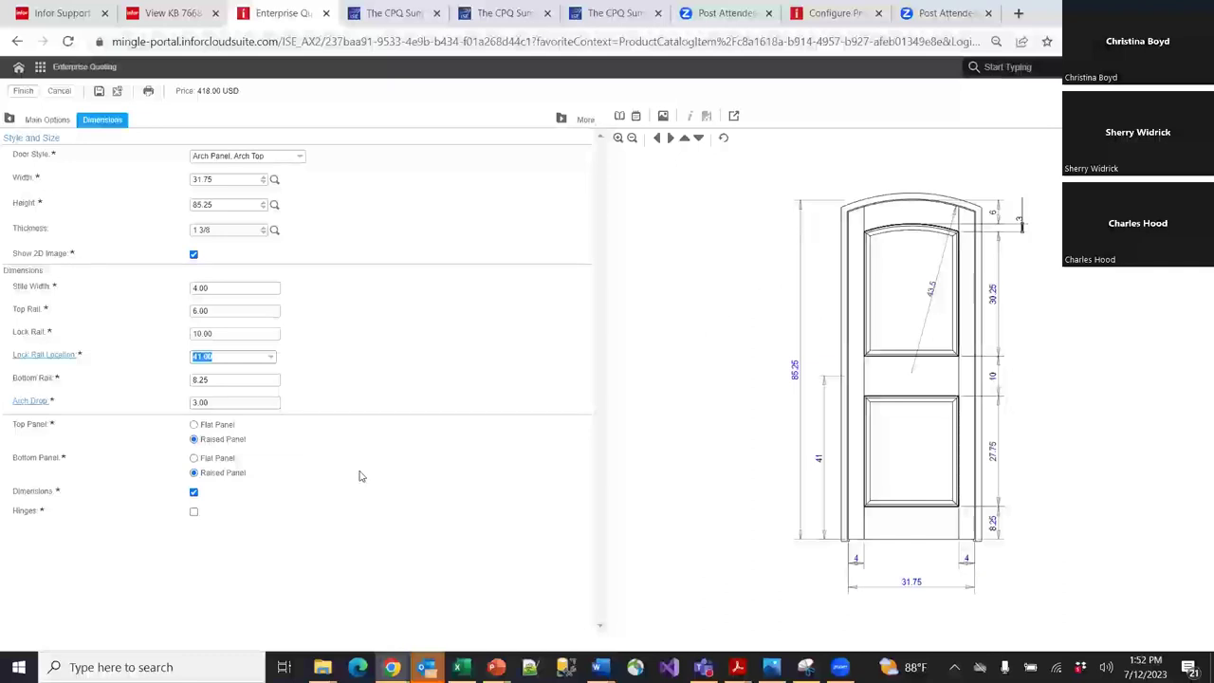
# Include hinges on the door and finish the configuration to add it to the quote.
pyautogui.click(194, 511)
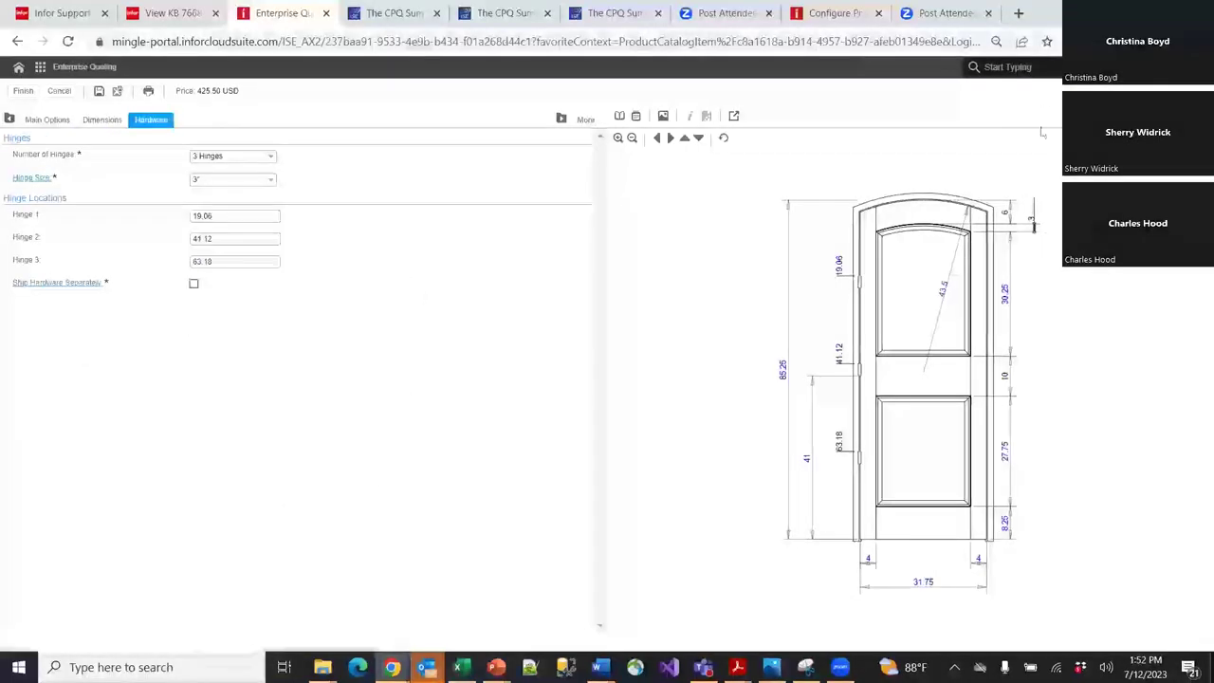
pyautogui.click(24, 90)
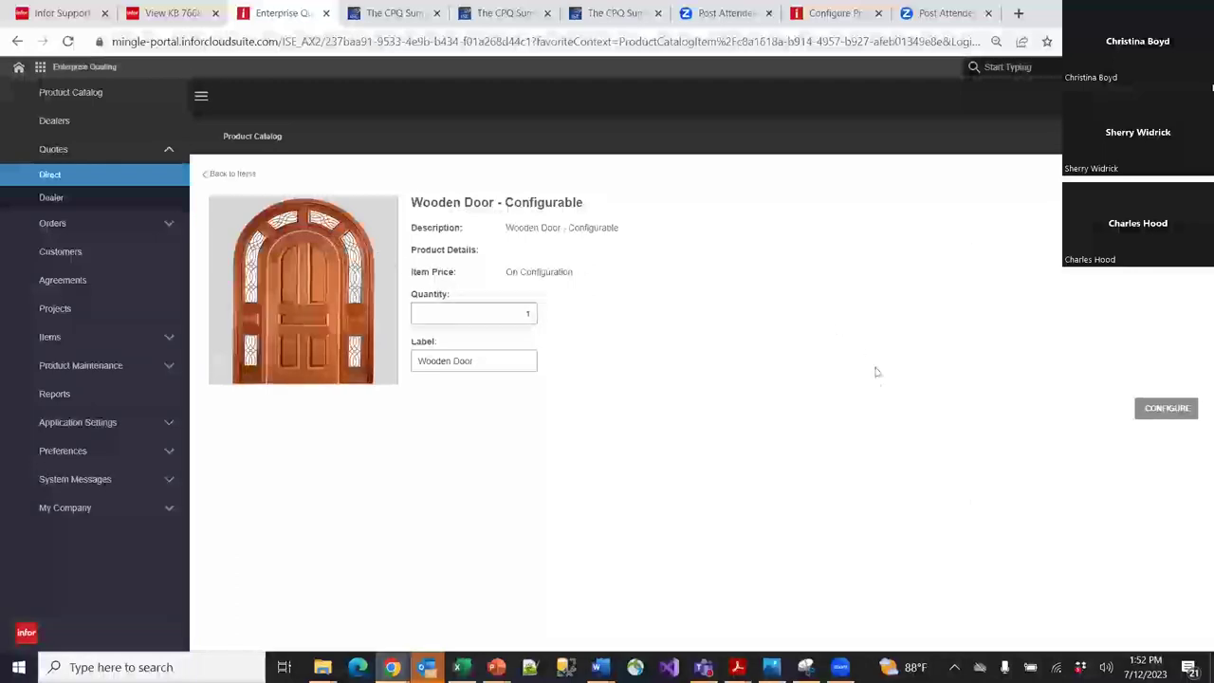
pyautogui.click(231, 175)
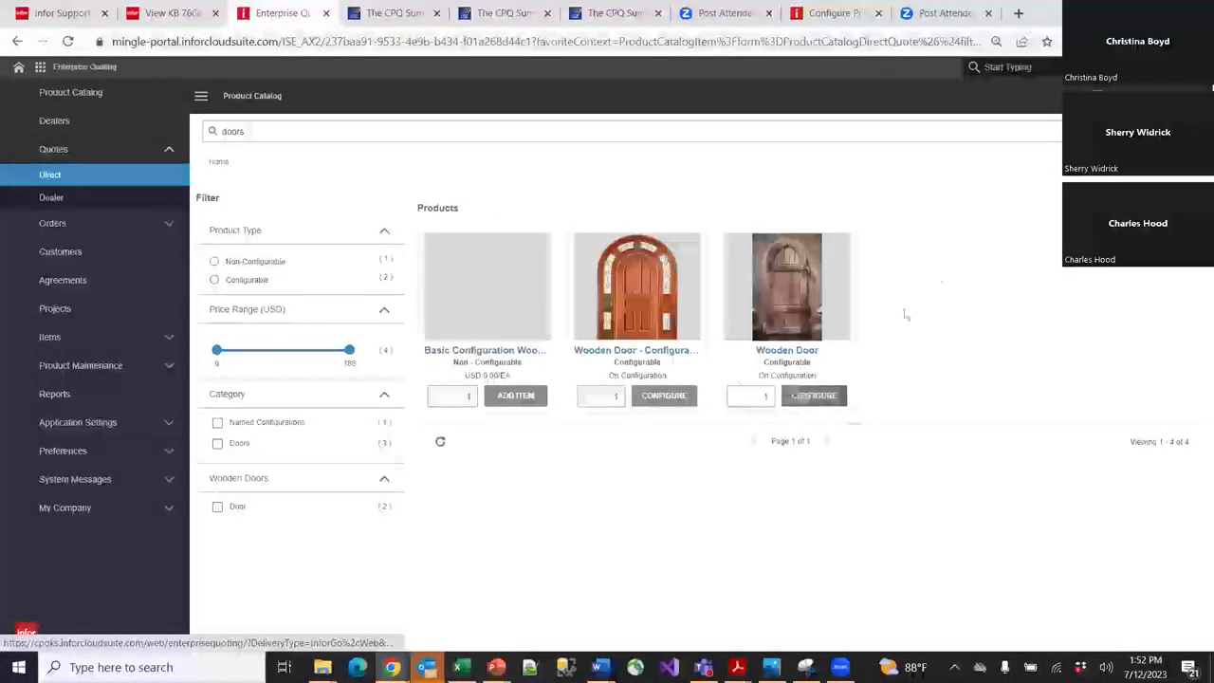
pyautogui.click(813, 396)
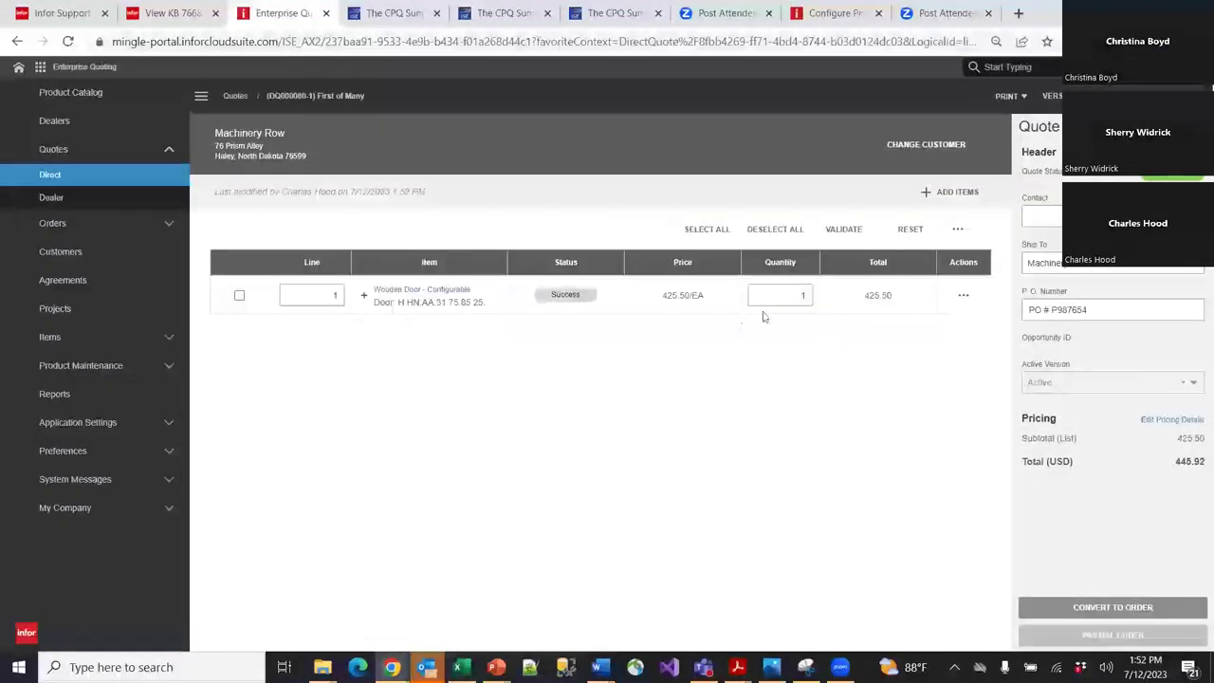
# Give the wooden door line an additional discount of 11.25% in its price adjustment.
pyautogui.click(963, 296)
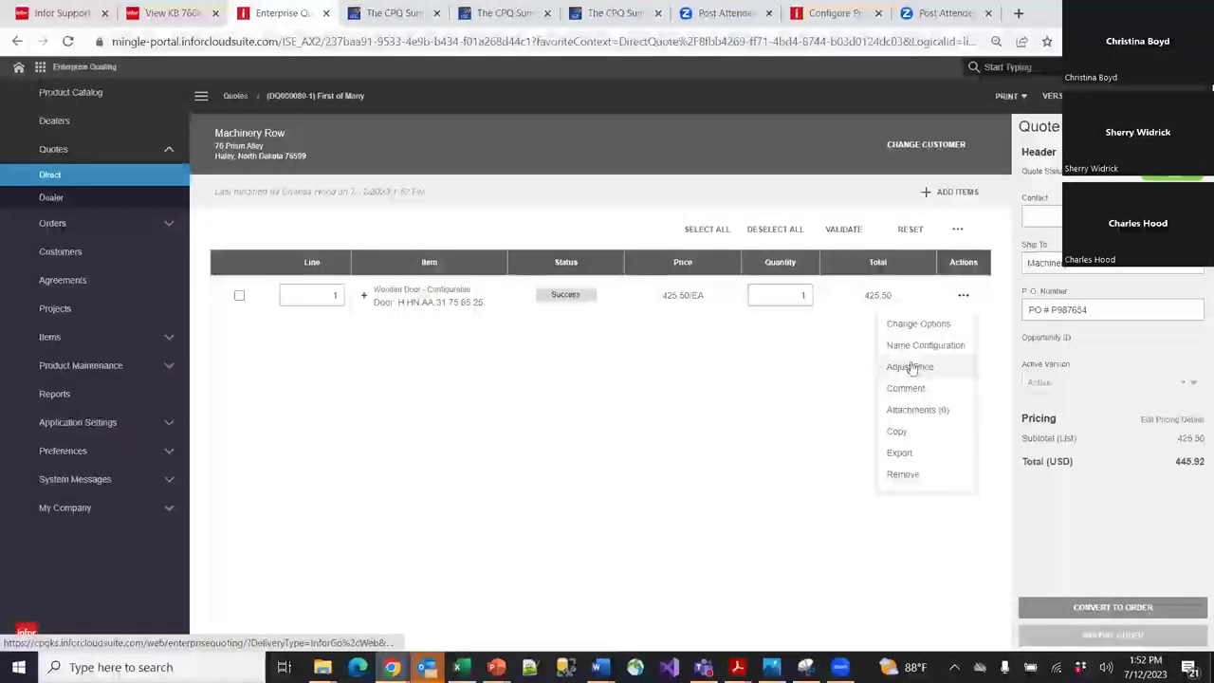
pyautogui.click(909, 368)
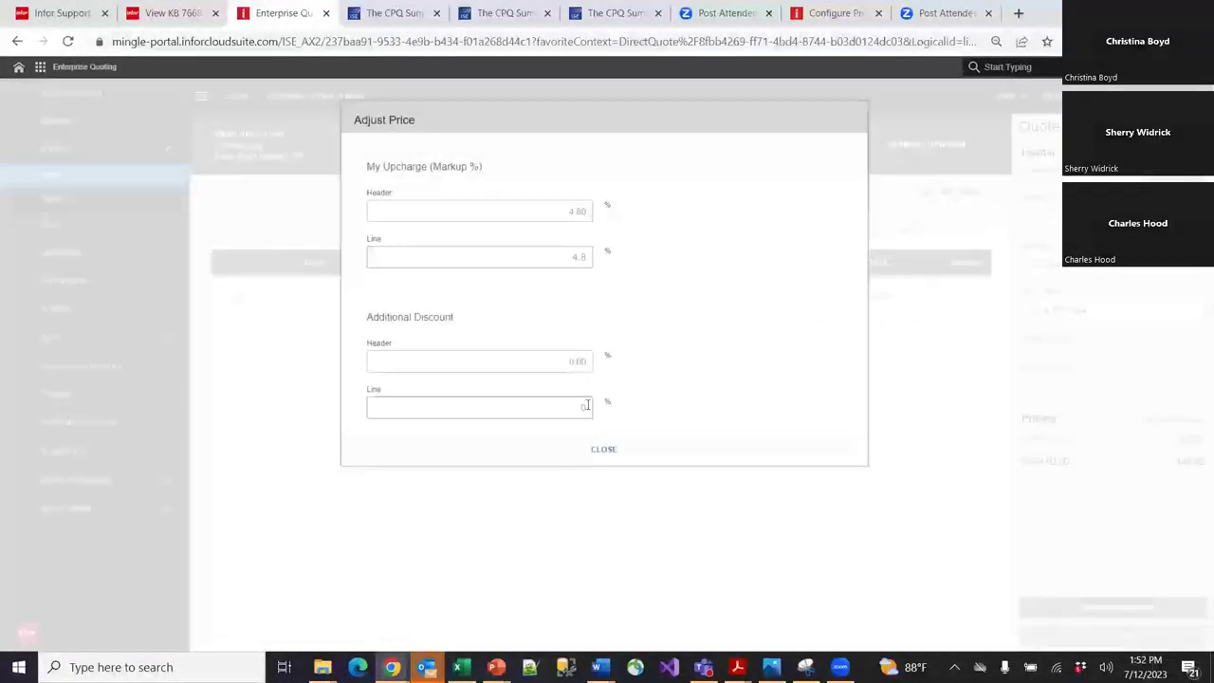
pyautogui.click(589, 407)
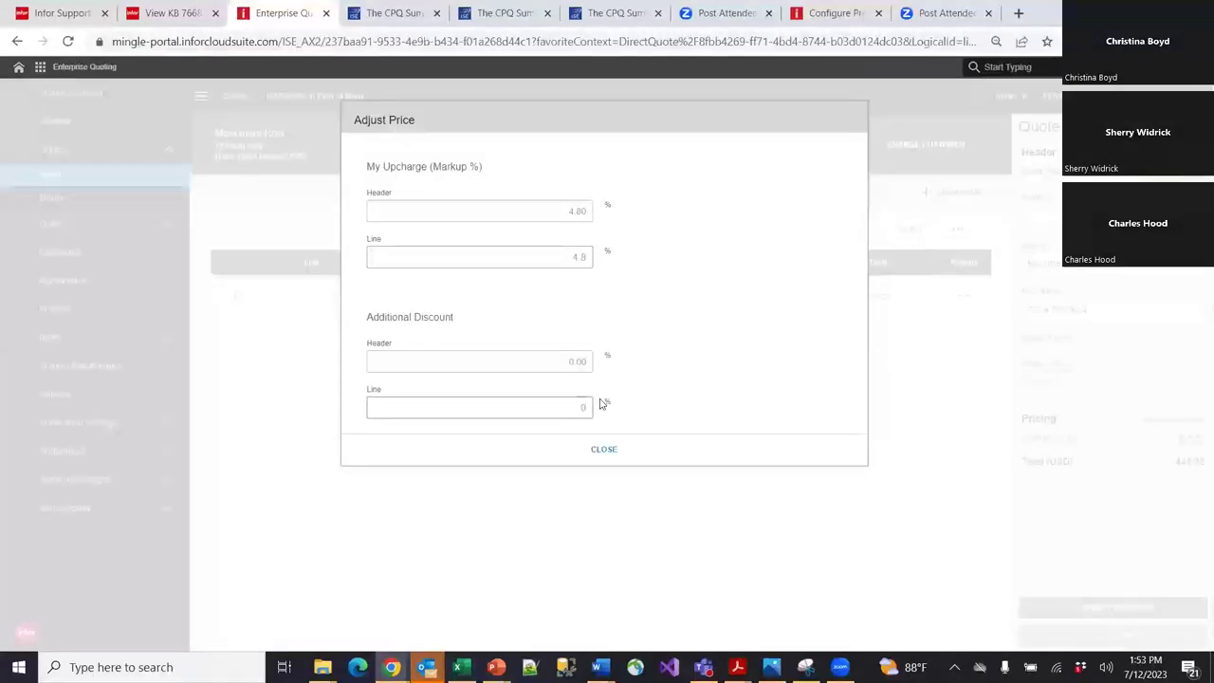
pyautogui.write('11.25')
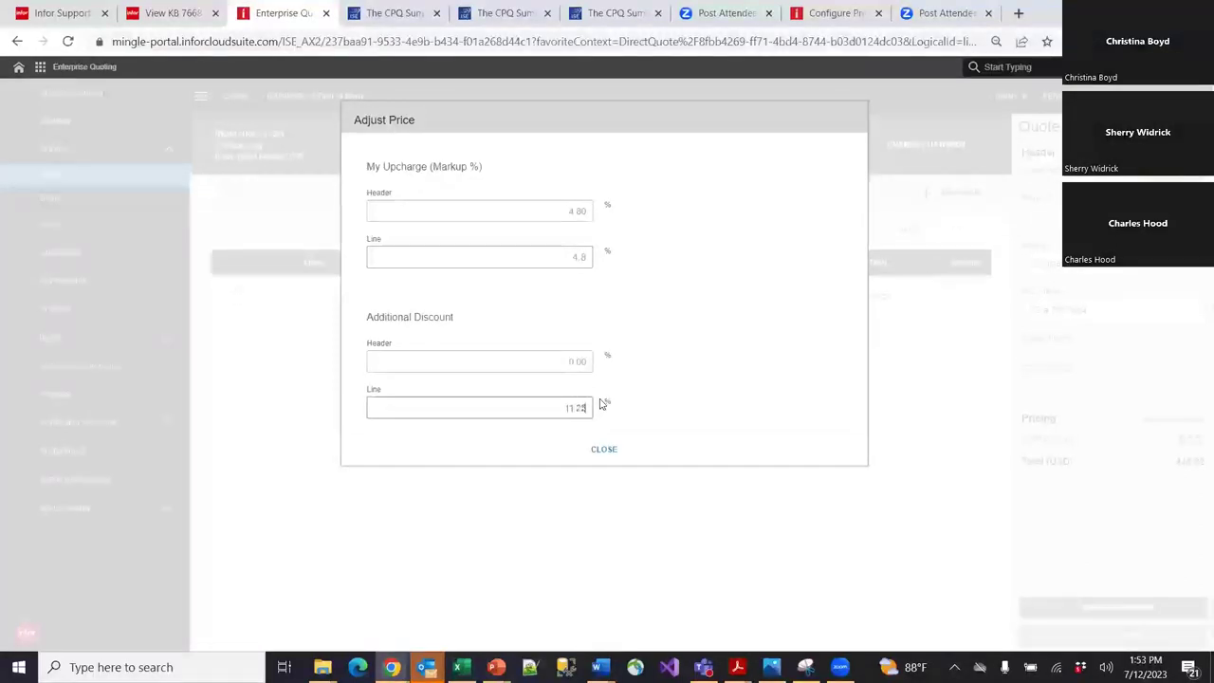
pyautogui.click(601, 451)
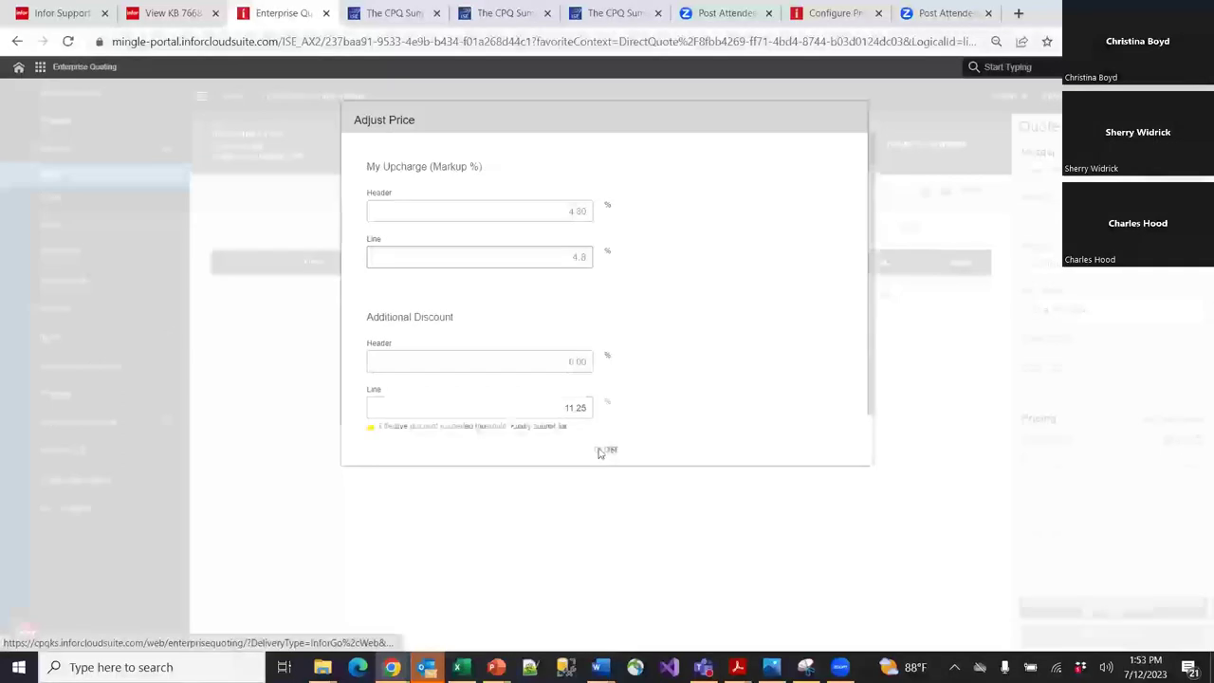
# Review the wooden door line's price adjustment for the full note on its discount.
pyautogui.click(963, 296)
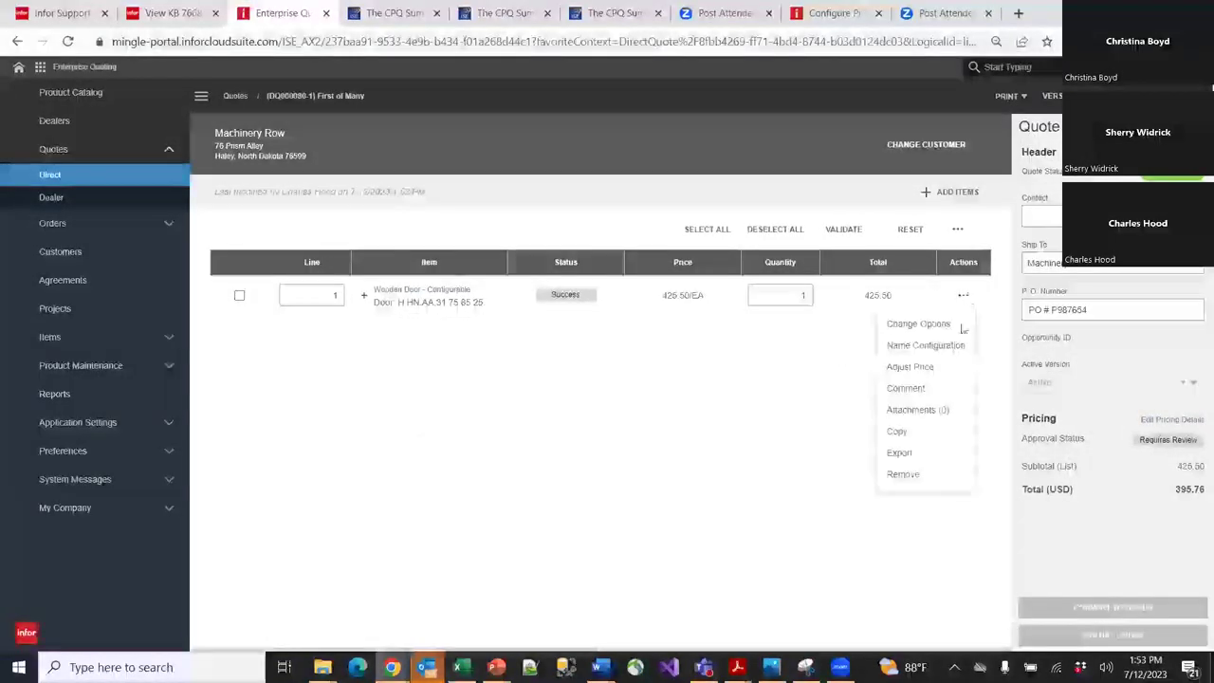
pyautogui.click(925, 366)
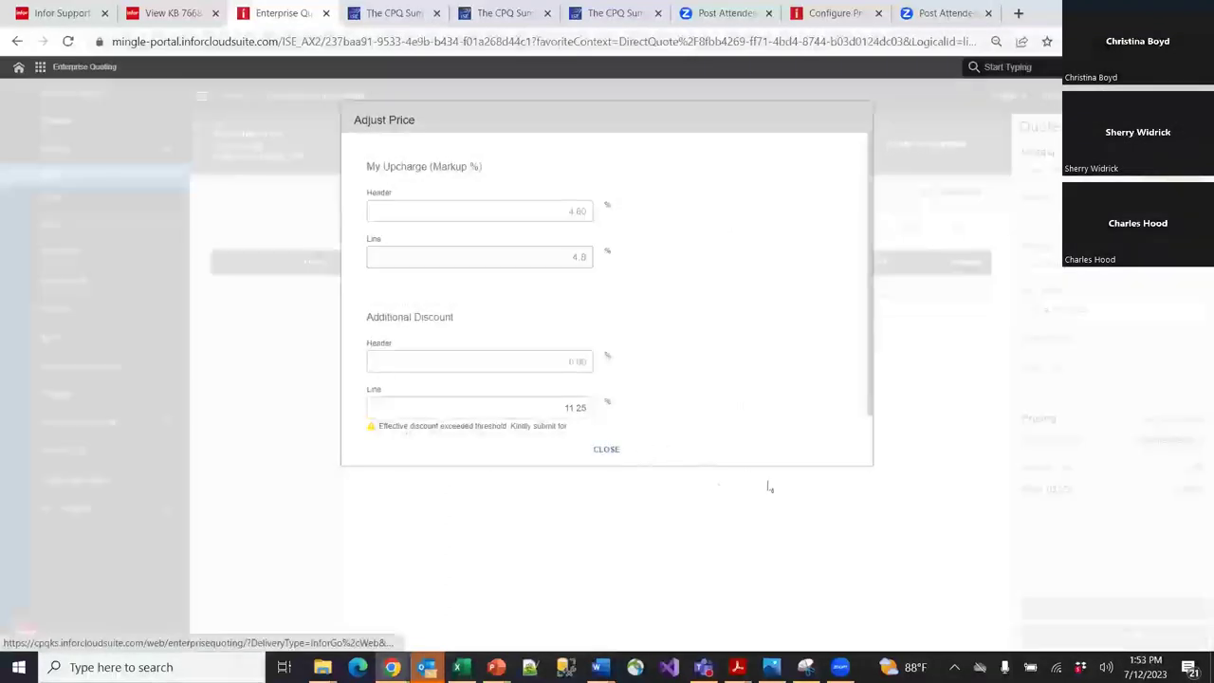
pyautogui.moveTo(872, 373); pyautogui.dragTo(874, 423)
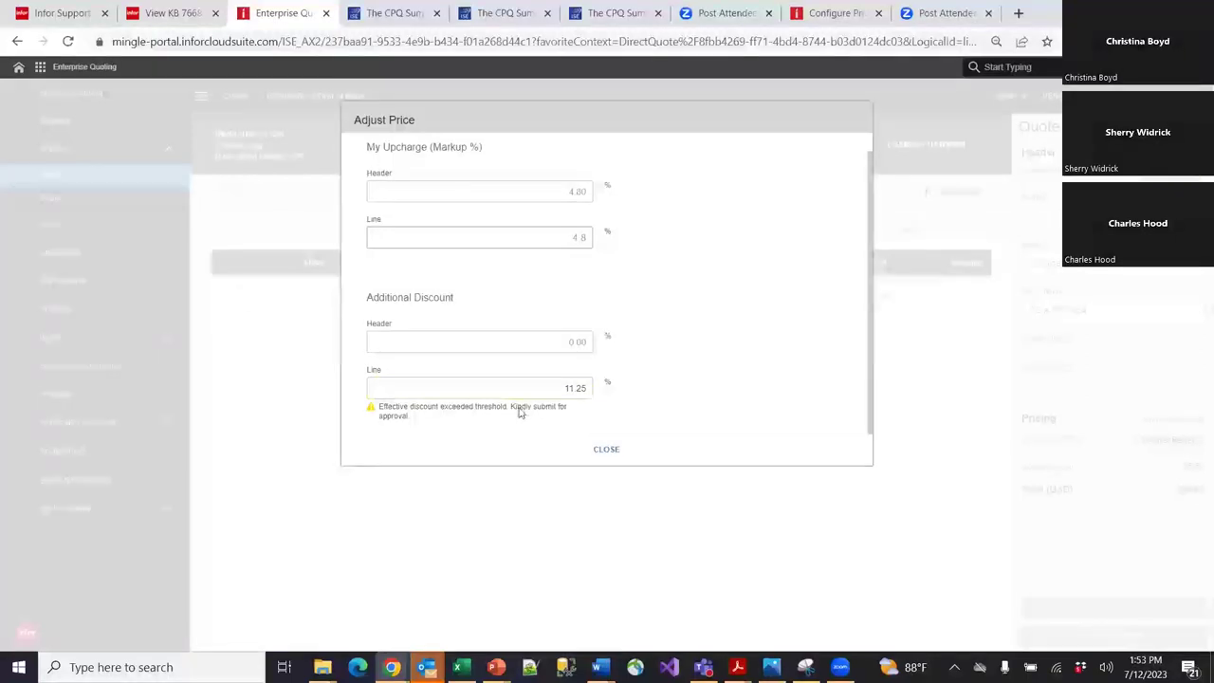
pyautogui.click(605, 450)
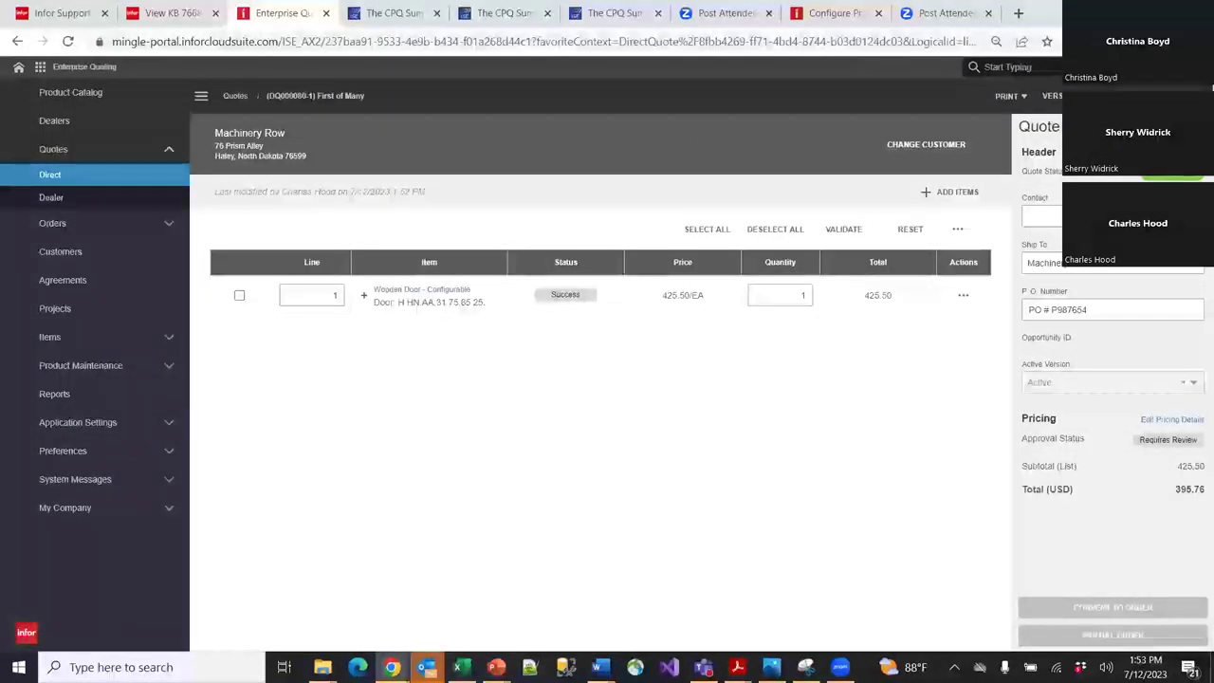
# Reset the page zoom to its default and look at the quote's print options.
pyautogui.hotkey('alt', 'f')
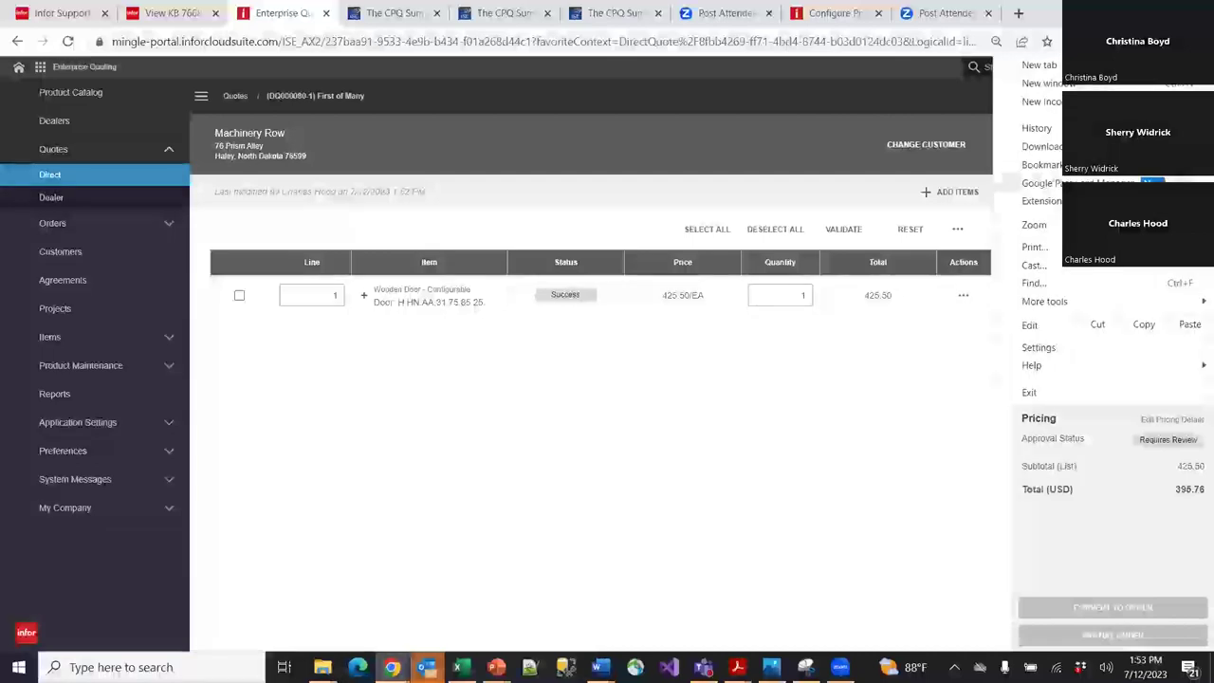
pyautogui.hotkey('ctrl', '0')
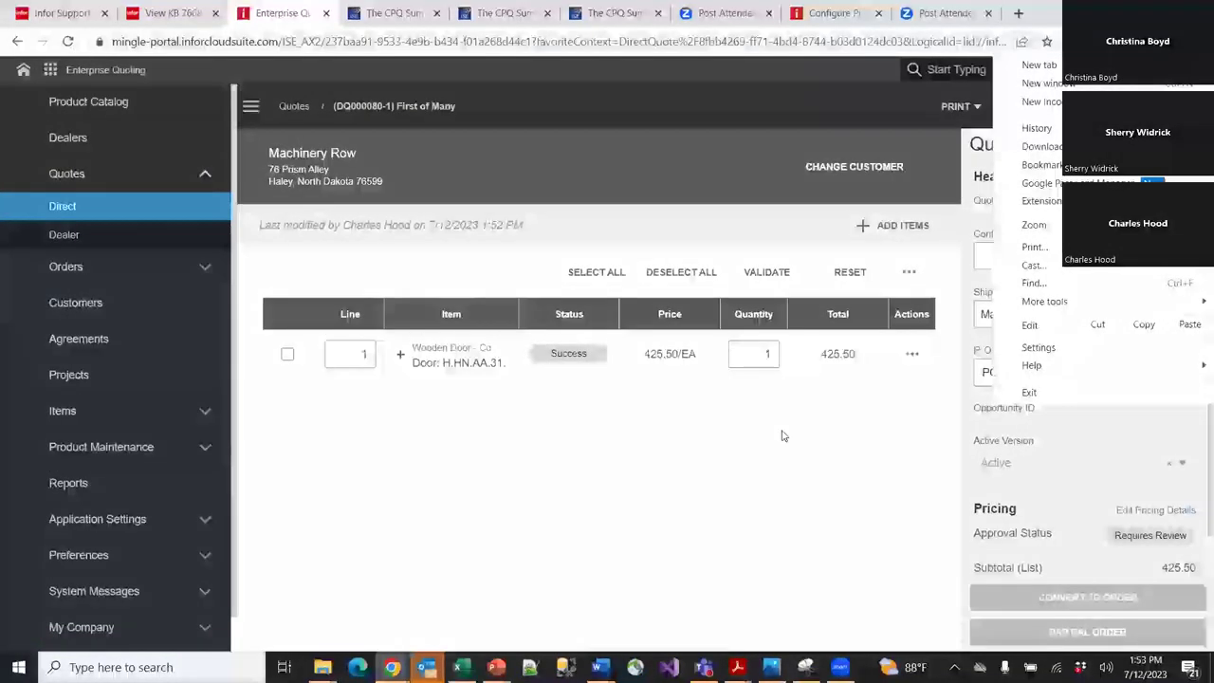
pyautogui.click(783, 436)
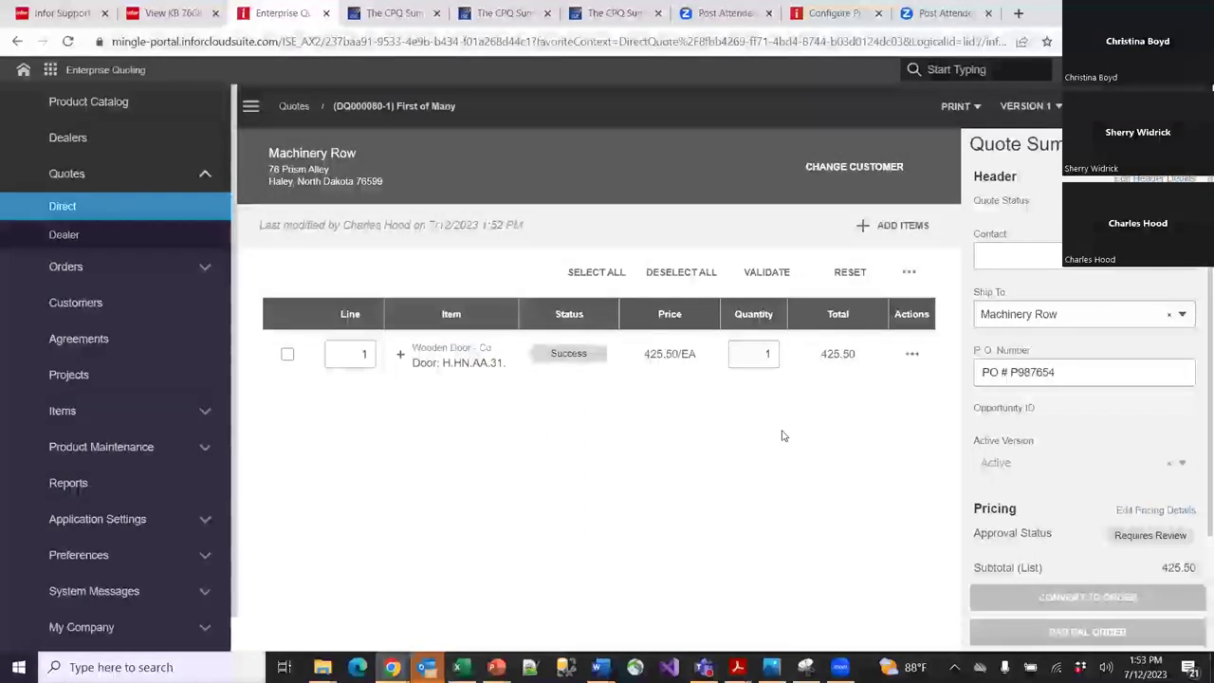
pyautogui.click(956, 105)
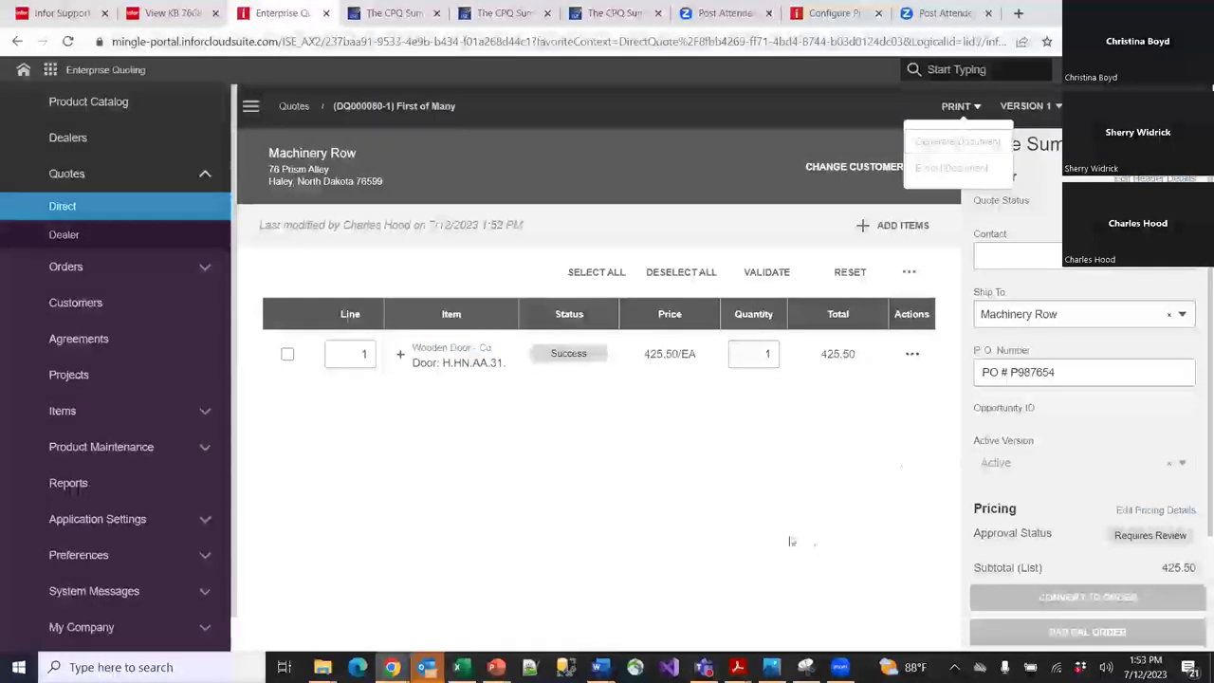
pyautogui.click(946, 429)
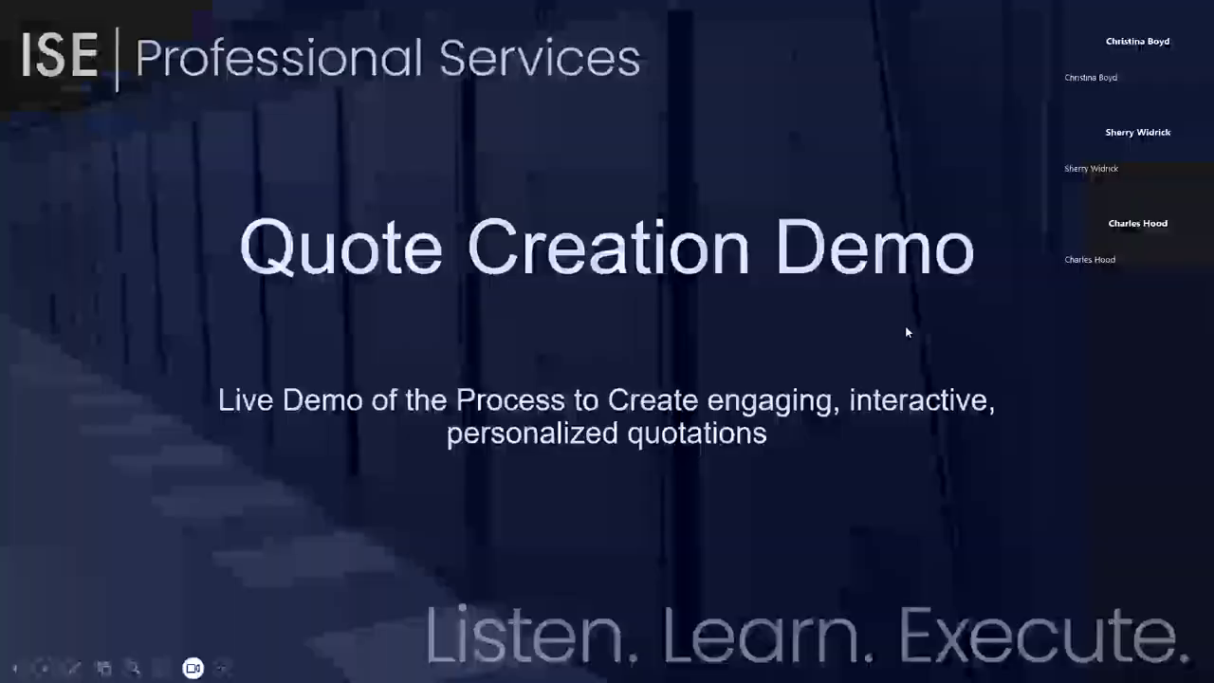
pyautogui.click(906, 328)
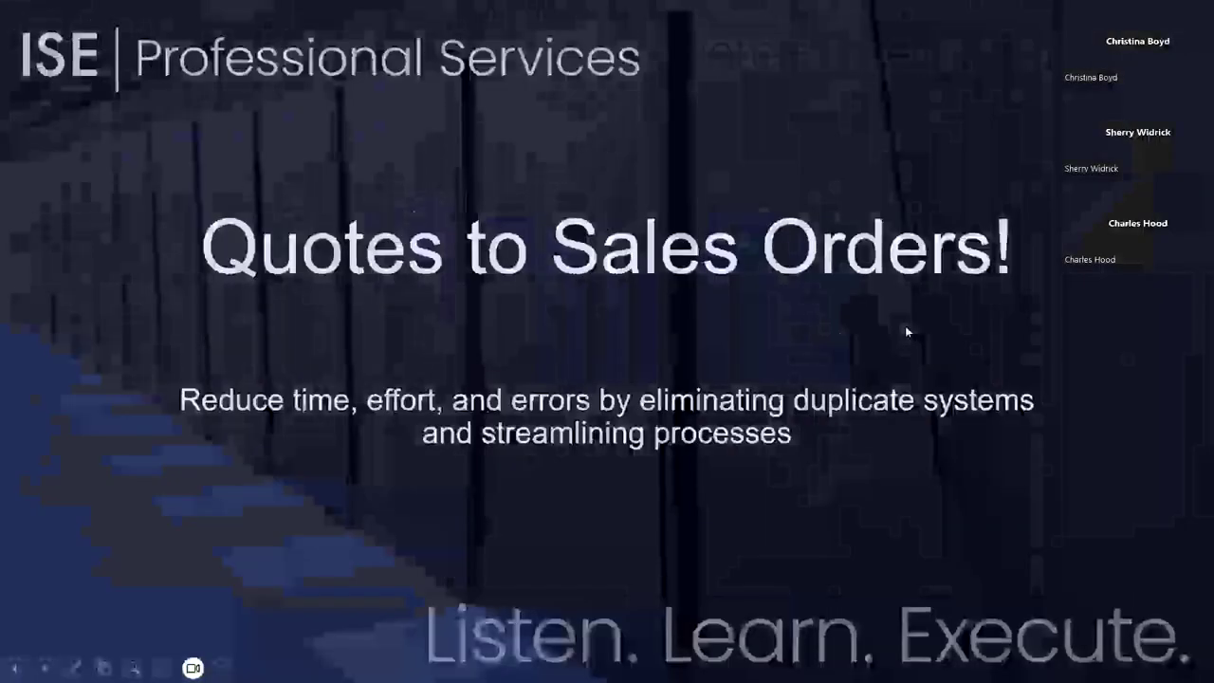
pyautogui.click(906, 331)
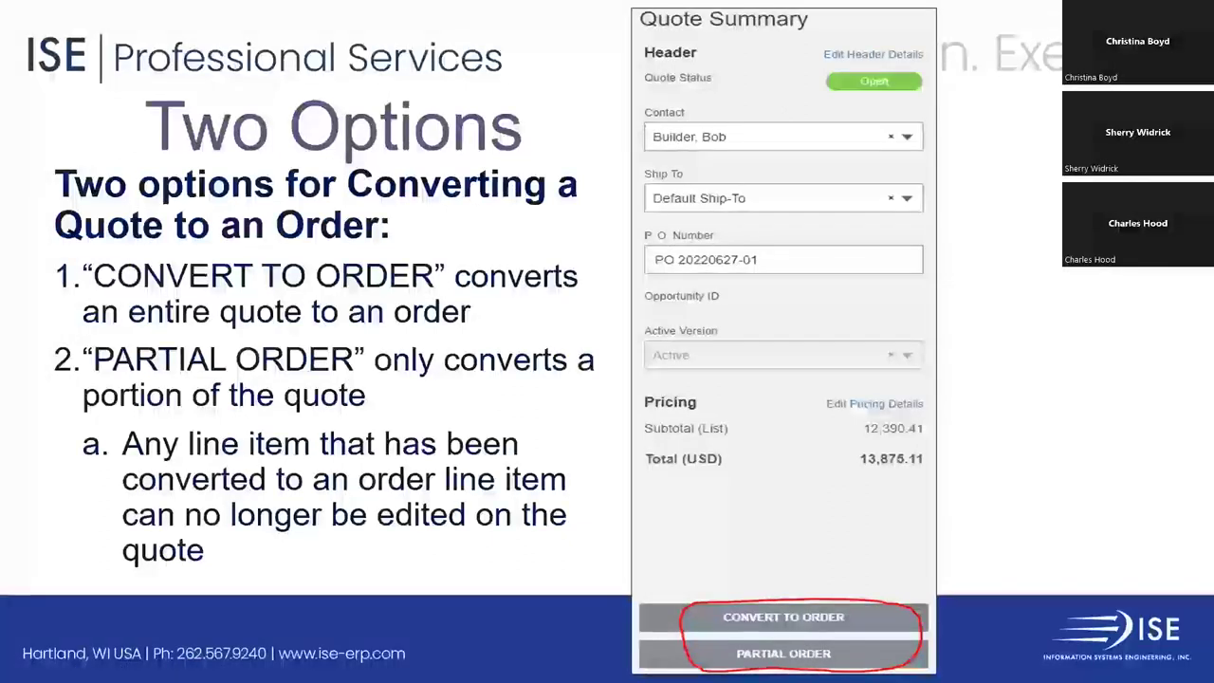
pyautogui.press('Right')
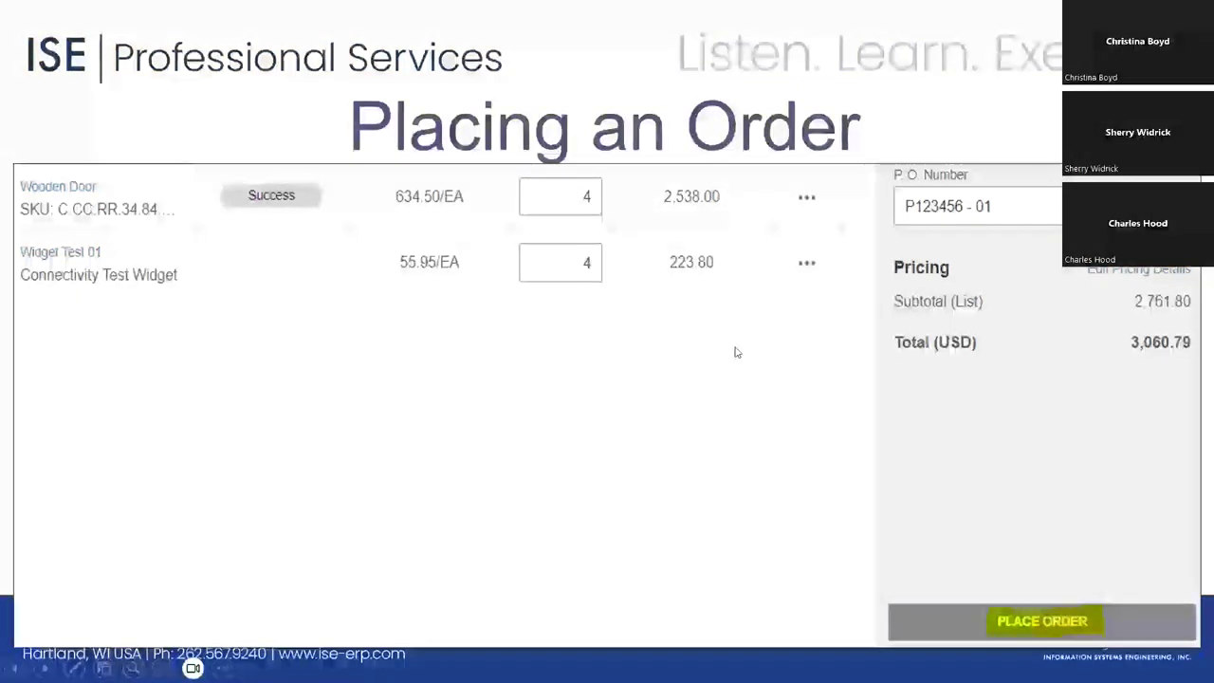
pyautogui.press('Right')
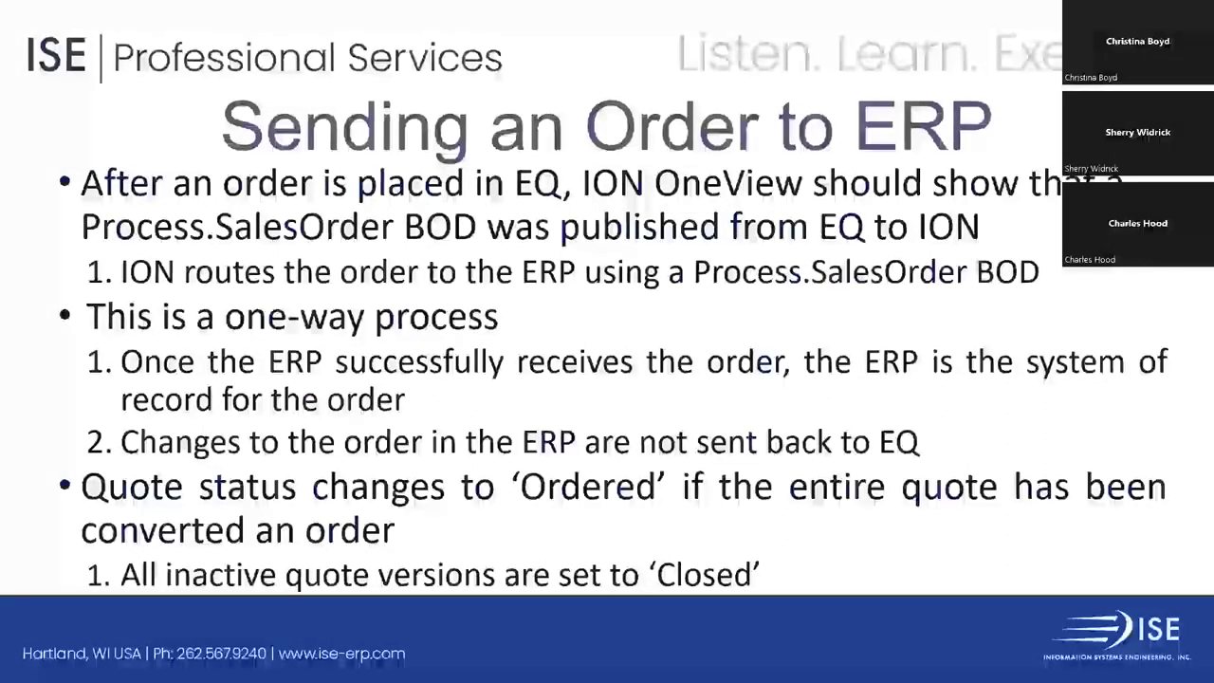
pyautogui.press('Right')
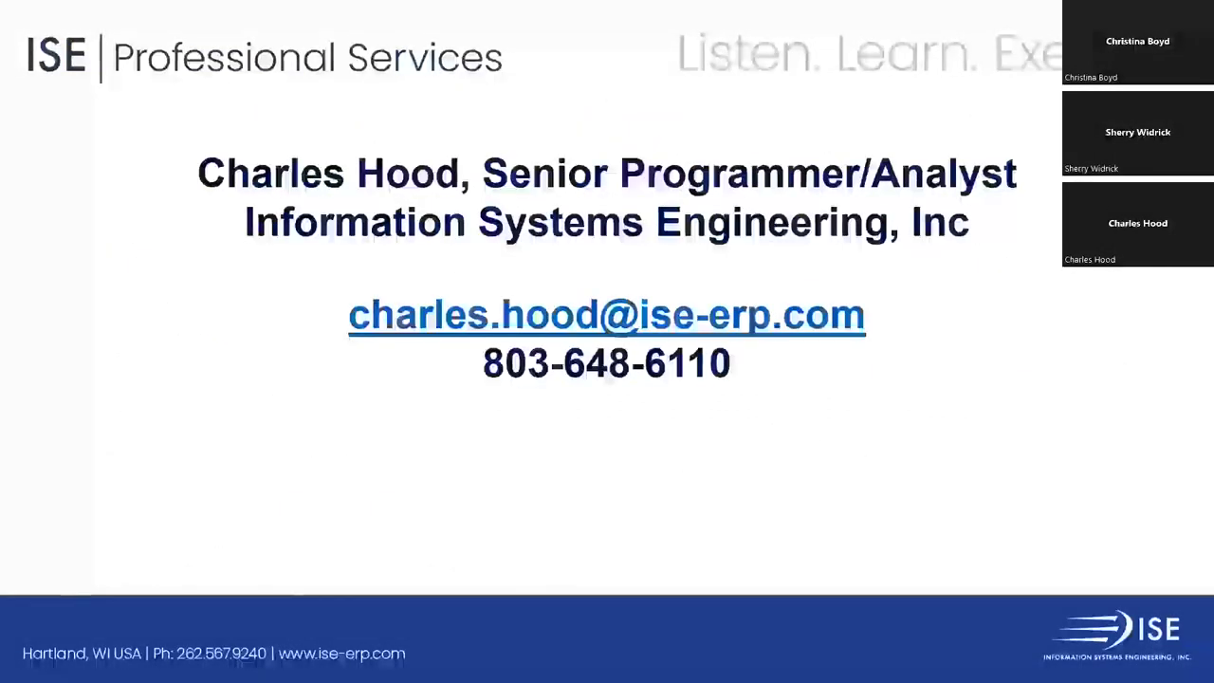